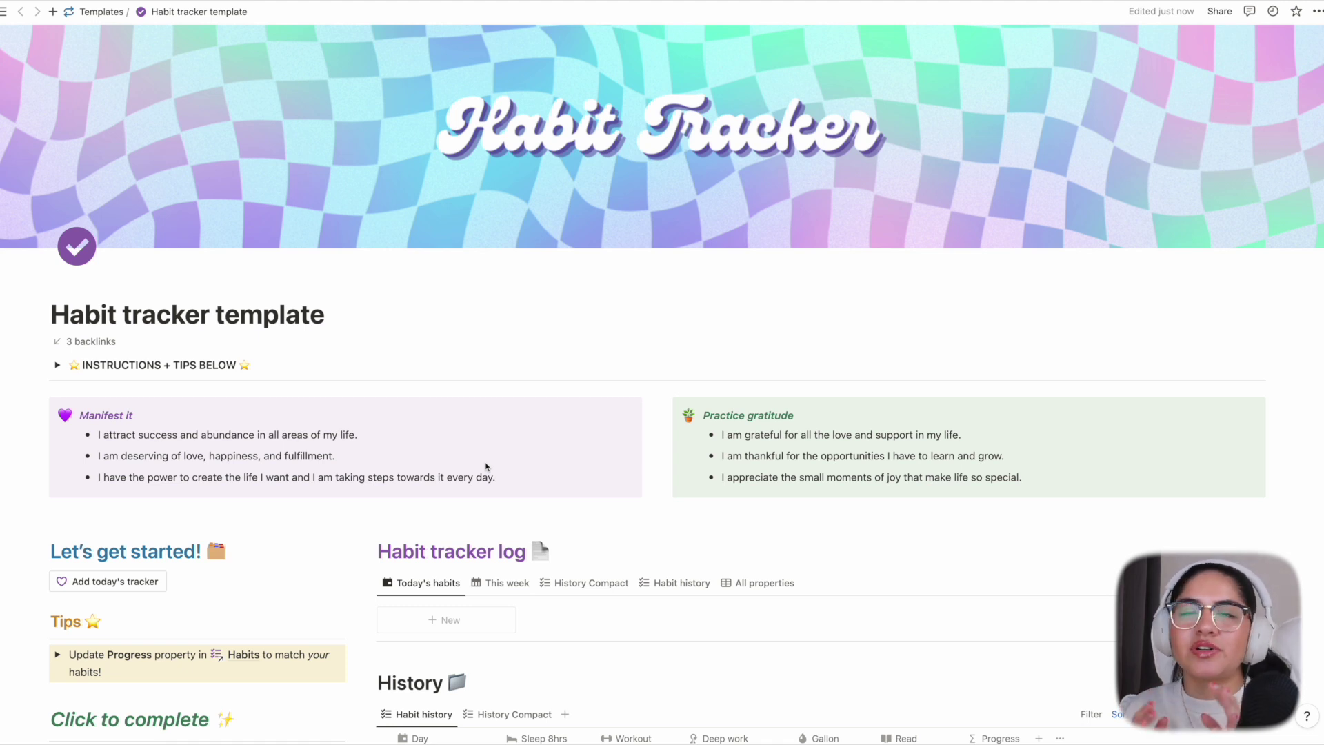
Step: Bring up the Habit tracker template page with its affirmations, gratitude lists and habit log
{"action": "key", "text": "super+alt+t"}
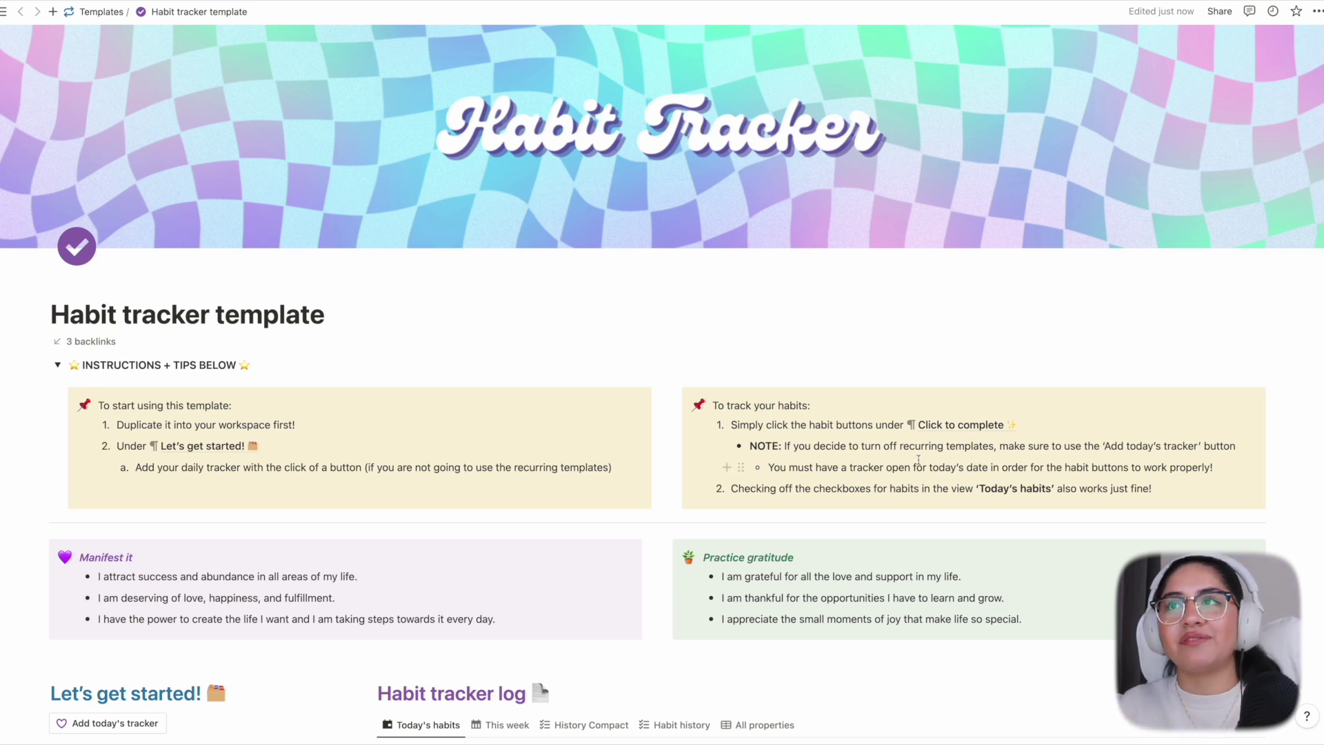
Step: Highlight the 'To track your habits' callout and its item 1 notes in the expanded instructions
{"action": "left_click_drag", "start_coordinate": [858, 446], "coordinate": [820, 405]}
{"action": "left_click", "coordinate": [800, 407]}
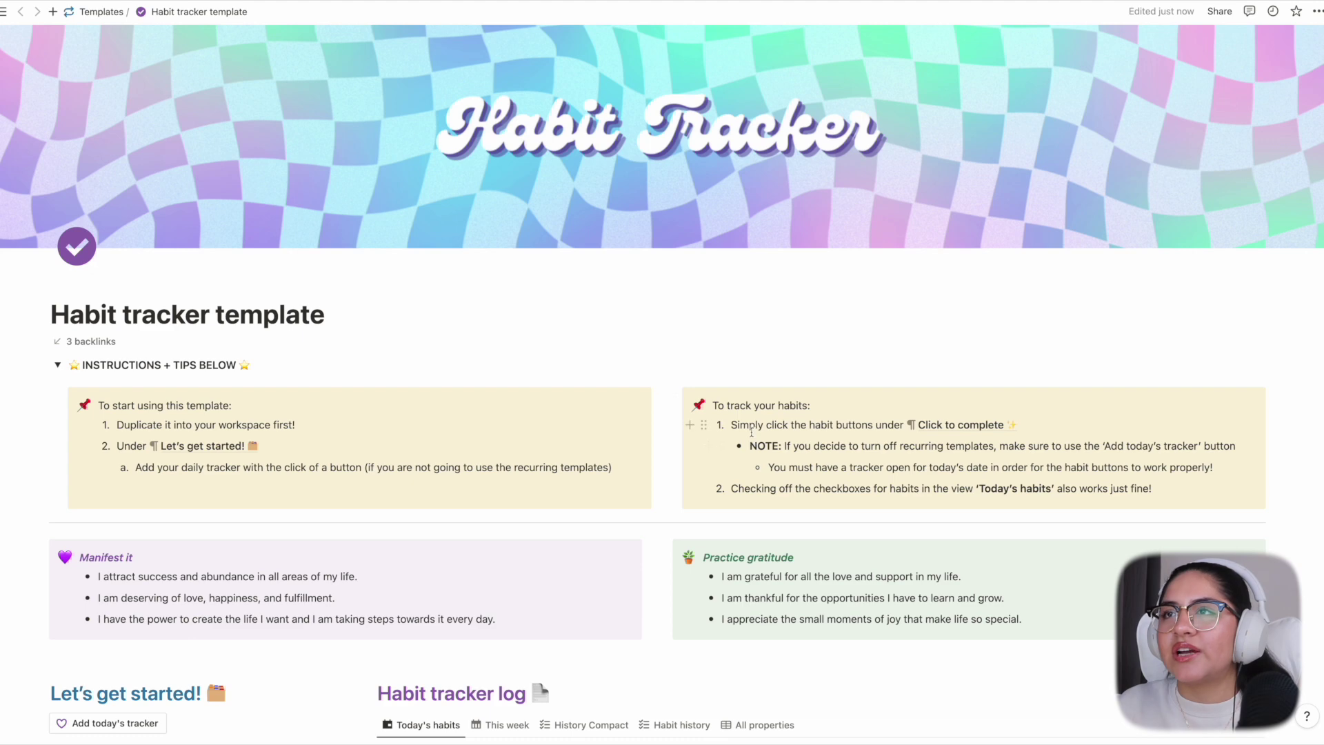
{"action": "left_click_drag", "start_coordinate": [753, 435], "coordinate": [750, 427]}
{"action": "left_click", "coordinate": [811, 425]}
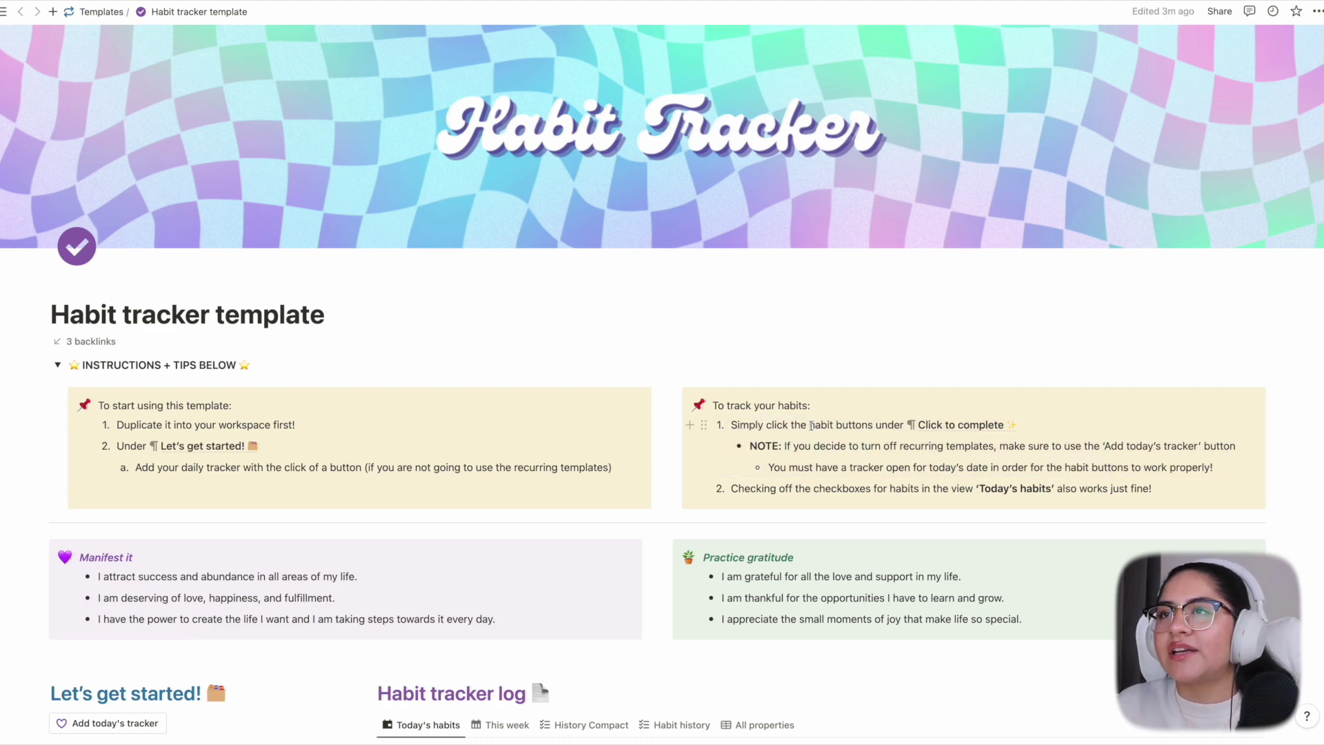
Step: Jump to the Click to complete section and add an empty block below the History table
{"action": "left_click", "coordinate": [945, 423]}
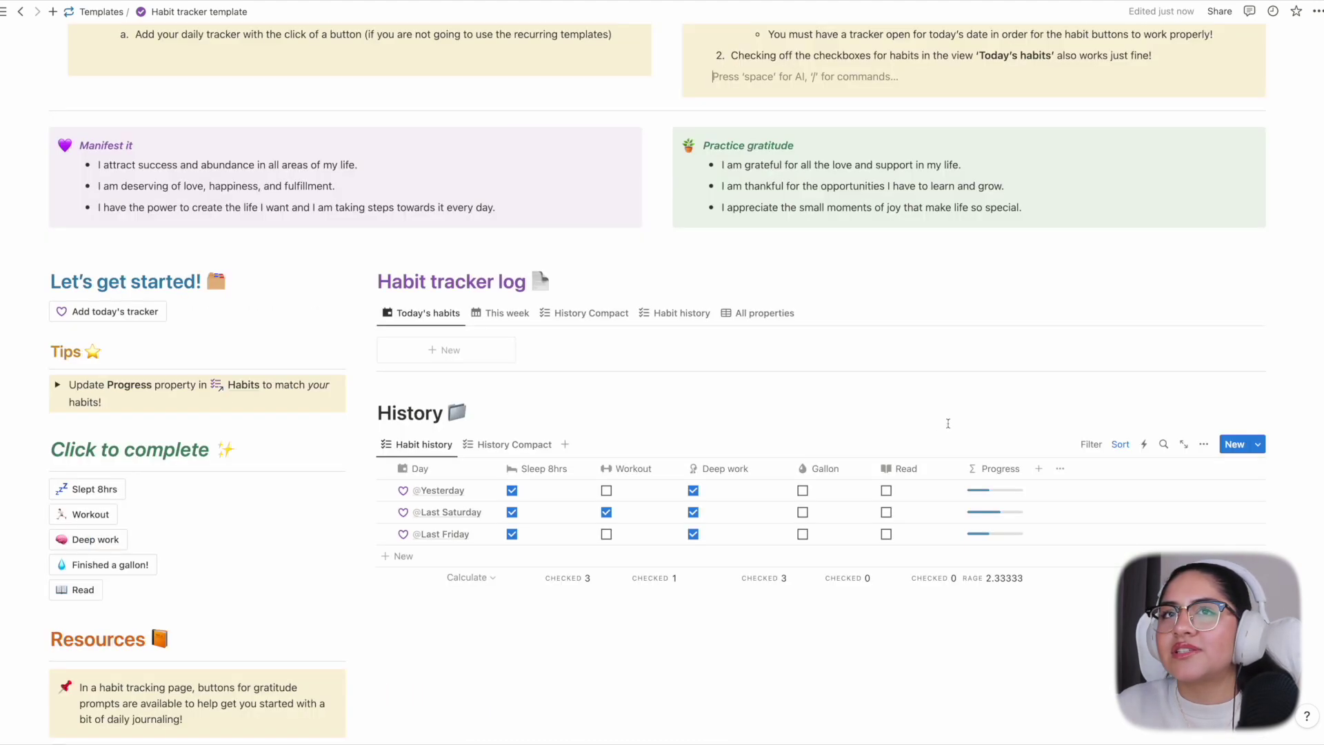
{"action": "scroll", "coordinate": [110, 492], "scroll_direction": "down", "scroll_amount": 3}
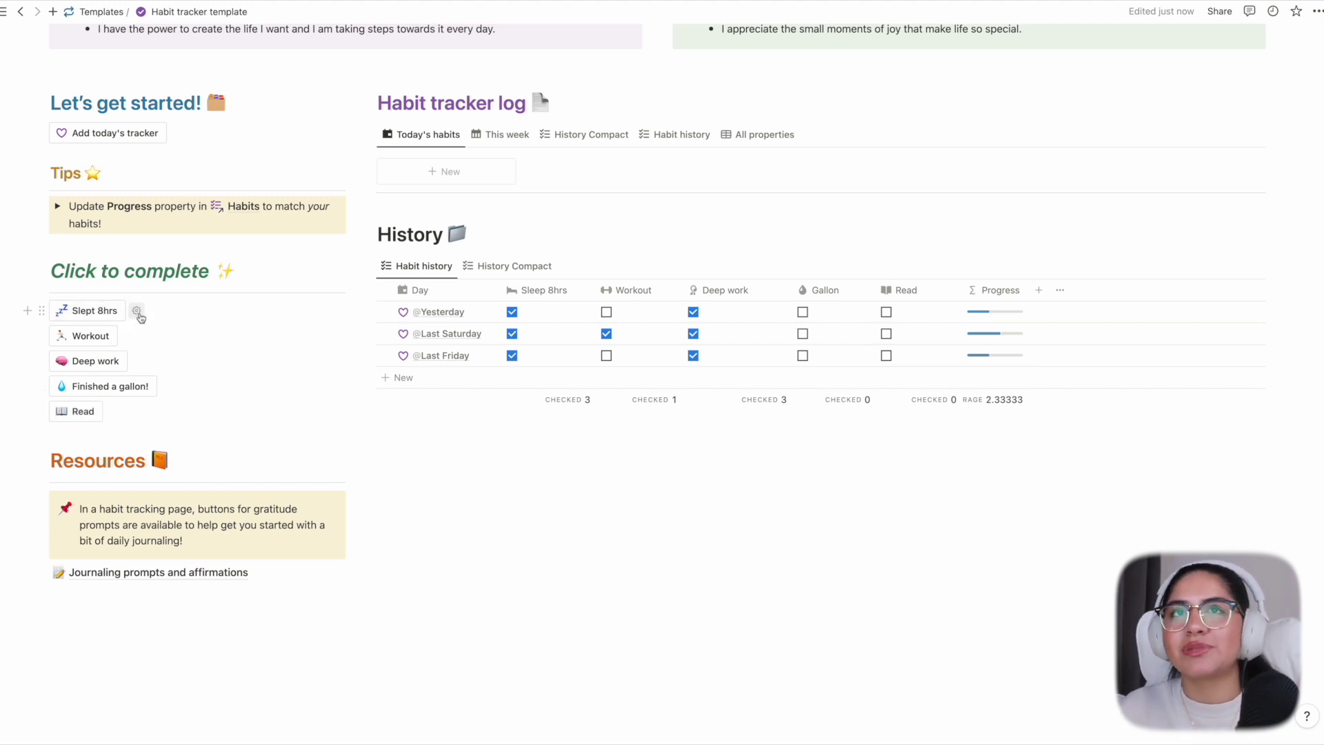
{"action": "left_click", "coordinate": [414, 427]}
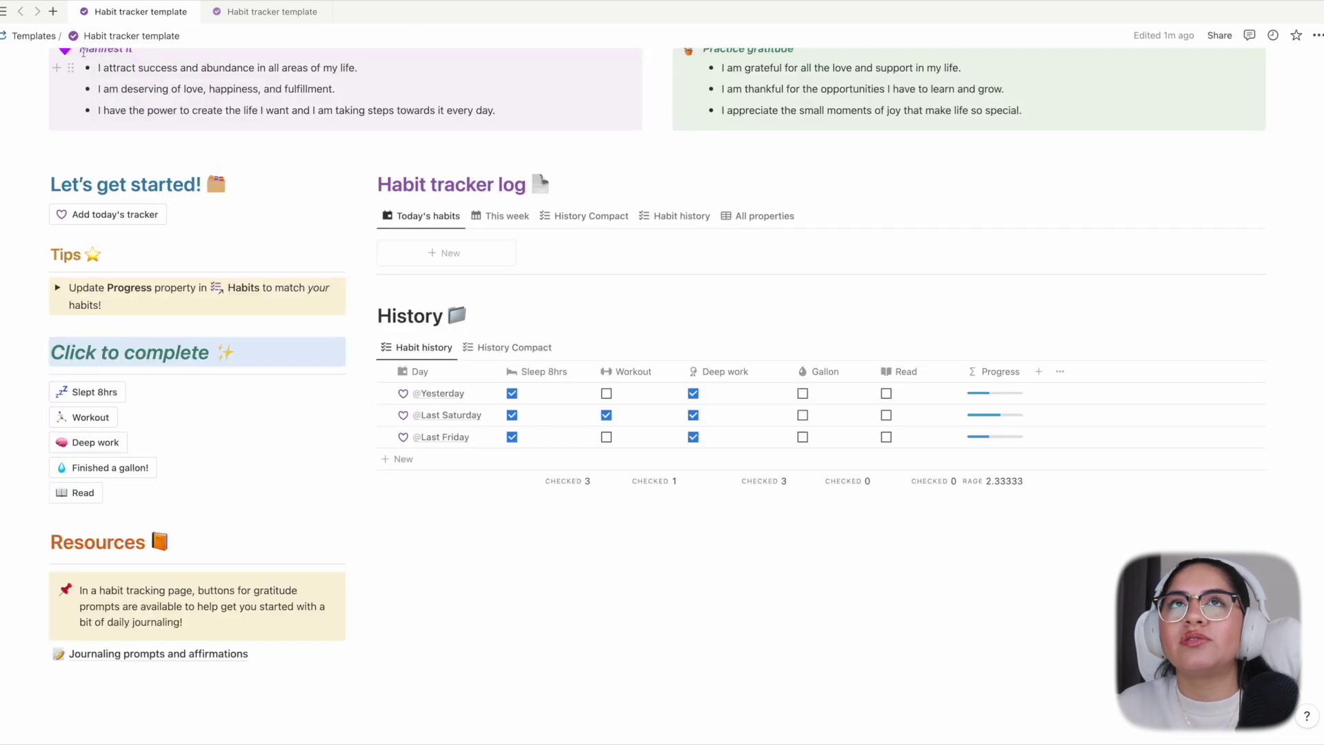
Step: Open the home page from Favorites, expand its habit tracking section, then return to the template
{"action": "left_click", "coordinate": [3, 11]}
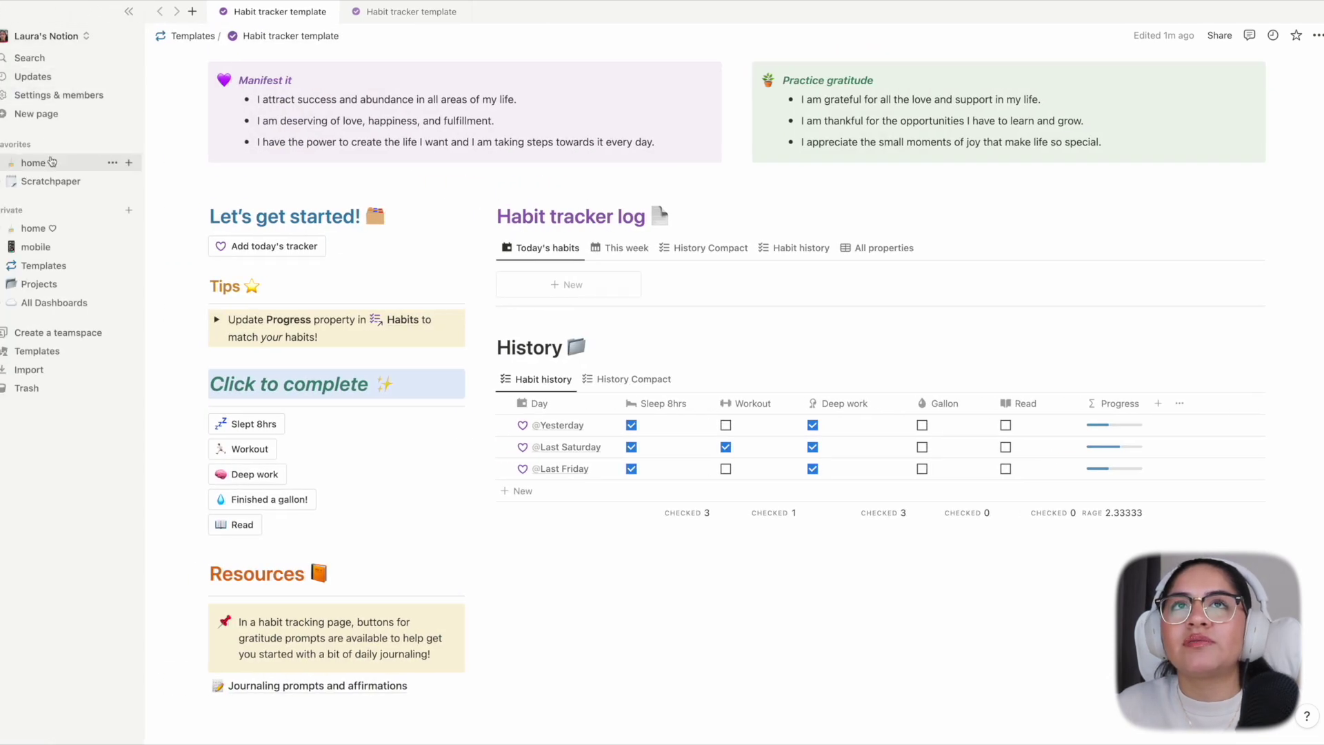
{"action": "left_click", "coordinate": [48, 162]}
{"action": "left_click", "coordinate": [128, 11]}
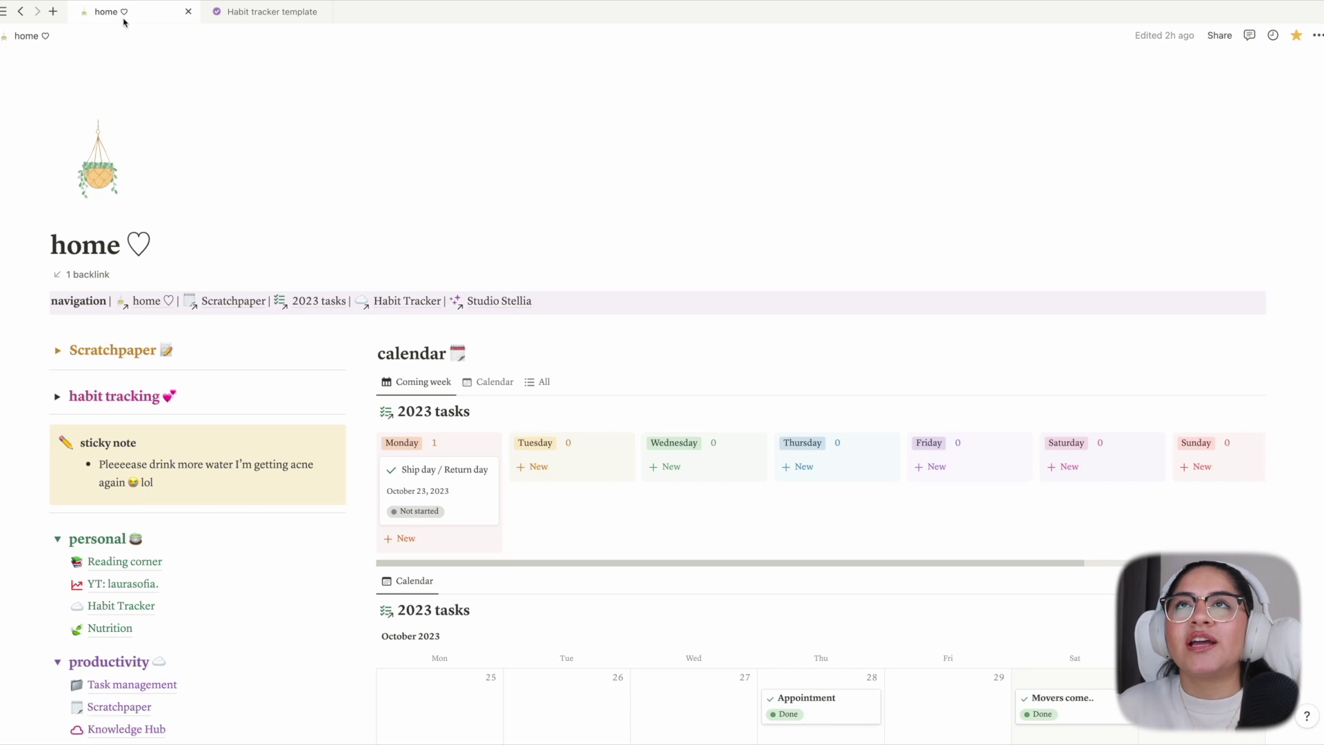
{"action": "left_click", "coordinate": [58, 398]}
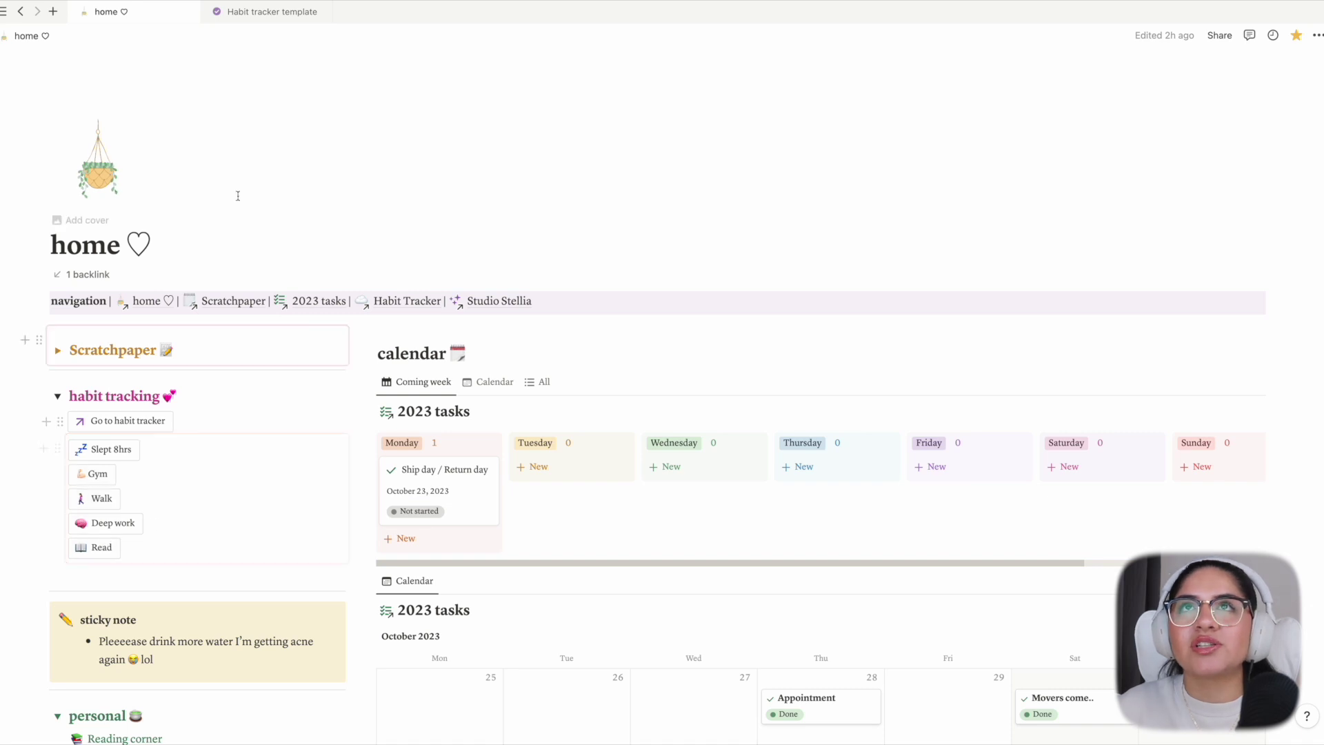
{"action": "left_click", "coordinate": [260, 18]}
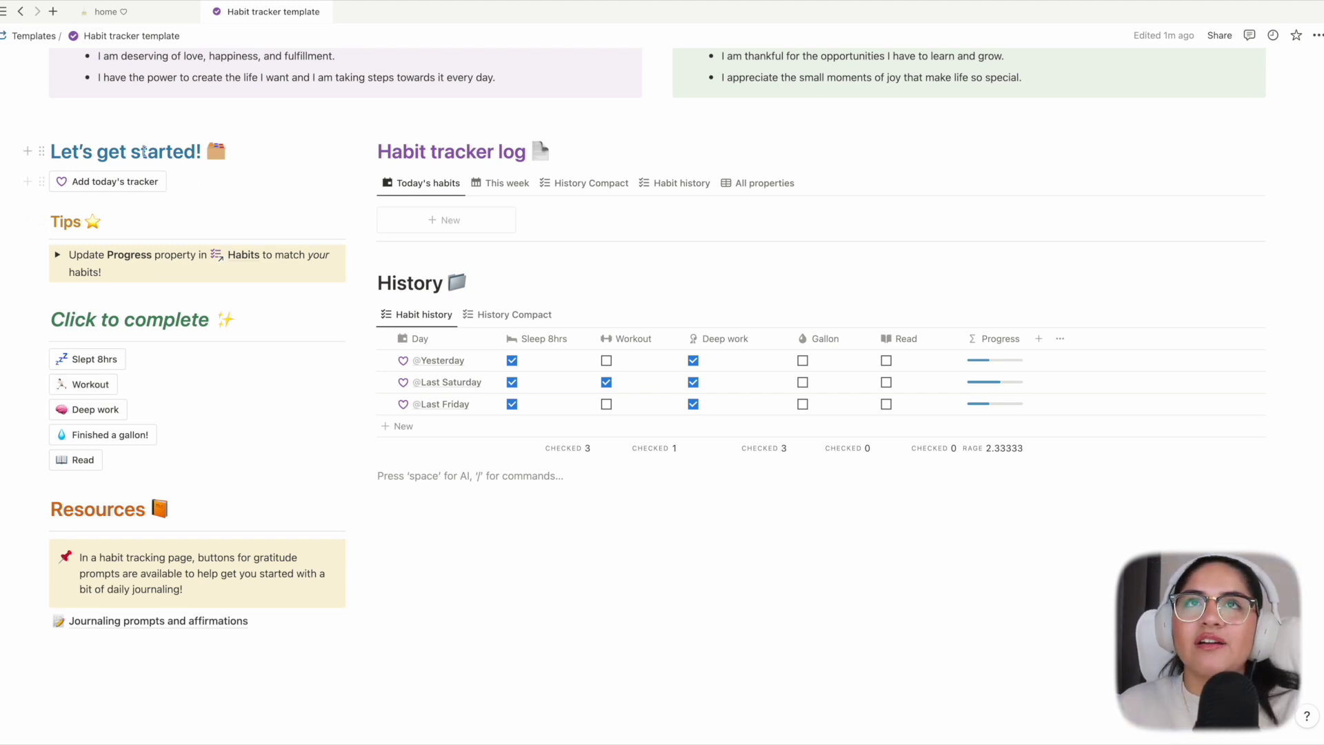
{"action": "mouse_move", "coordinate": [123, 185]}
{"action": "left_mouse_down"}
{"action": "mouse_move", "coordinate": [131, 351]}
{"action": "mouse_move", "coordinate": [118, 231]}
{"action": "mouse_move", "coordinate": [137, 186]}
{"action": "left_mouse_up"}
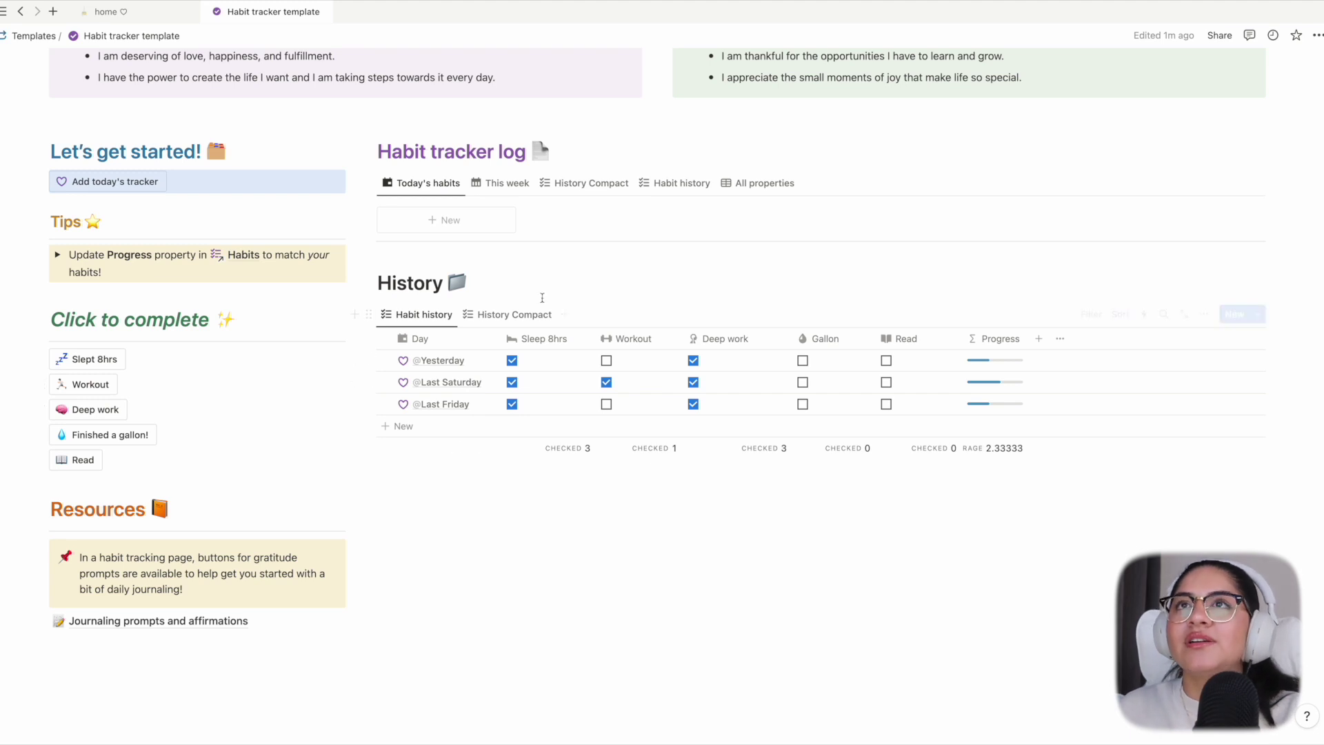
{"action": "scroll", "coordinate": [552, 345], "scroll_direction": "up", "scroll_amount": 5}
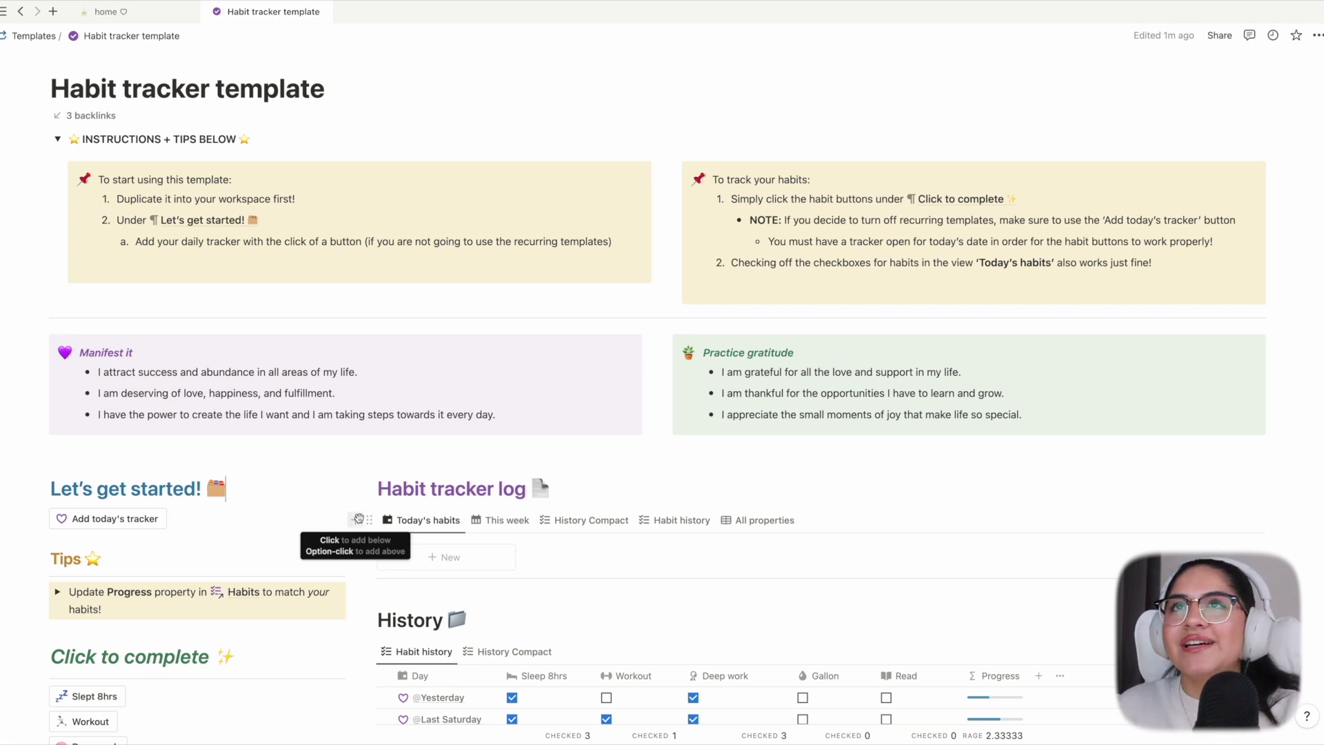
{"action": "scroll", "coordinate": [359, 517], "scroll_direction": "down", "scroll_amount": 1}
{"action": "scroll", "coordinate": [358, 518], "scroll_direction": "up", "scroll_amount": 4}
{"action": "scroll", "coordinate": [362, 552], "scroll_direction": "down", "scroll_amount": 5}
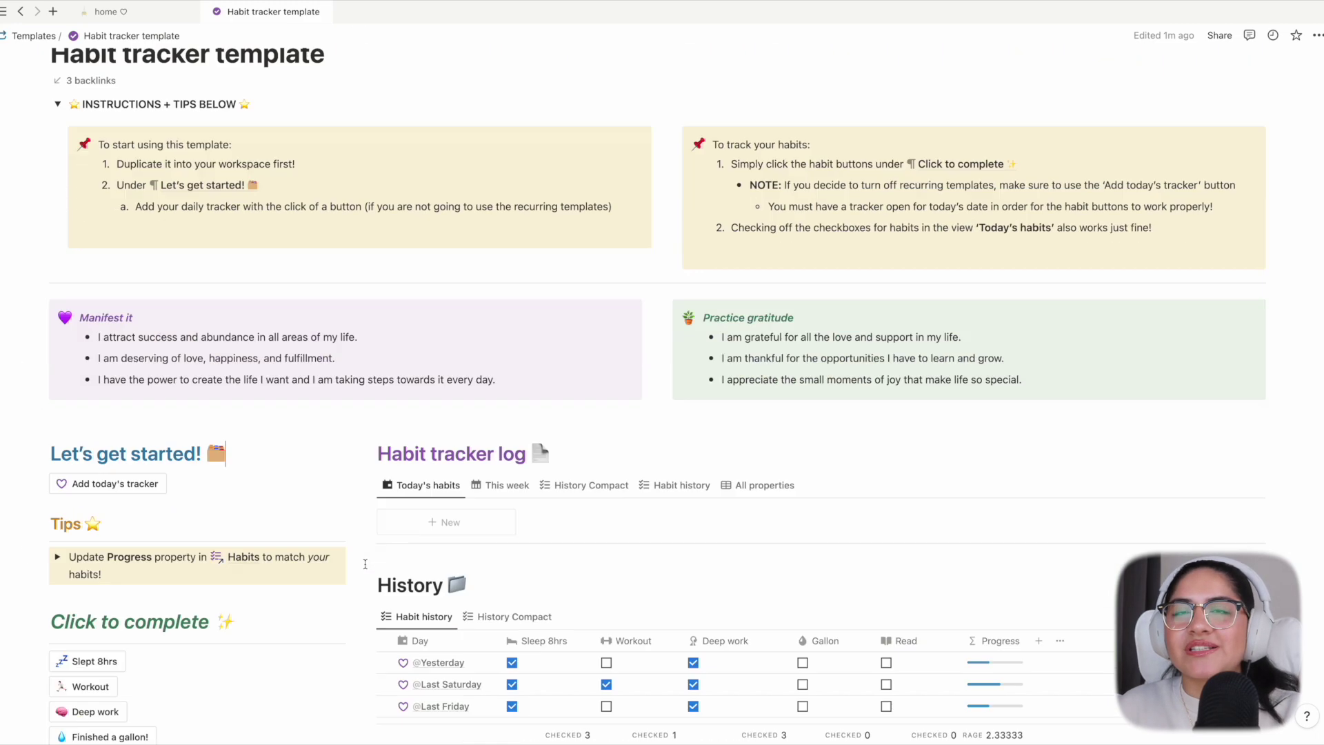
Step: Create today's tracker page dated October 23, 2023 and open it full page
{"action": "left_click", "coordinate": [142, 481]}
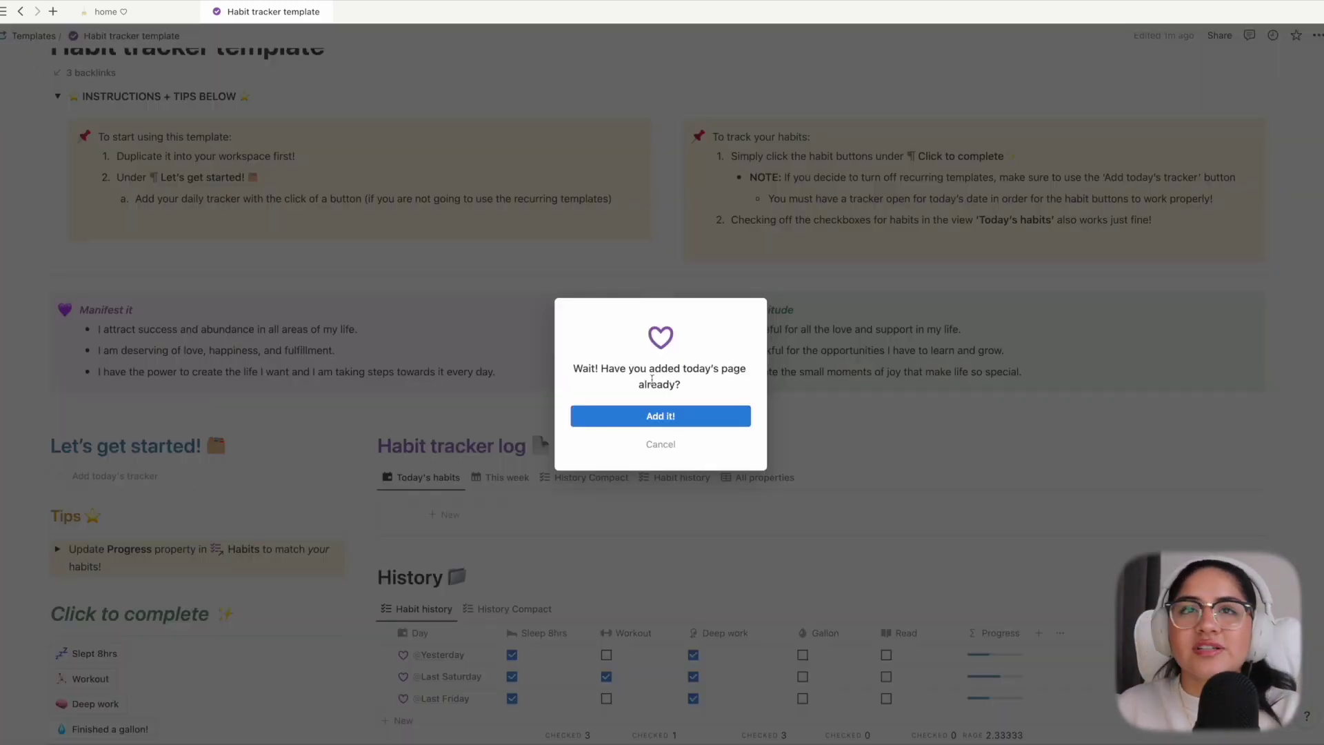
{"action": "left_click", "coordinate": [697, 417]}
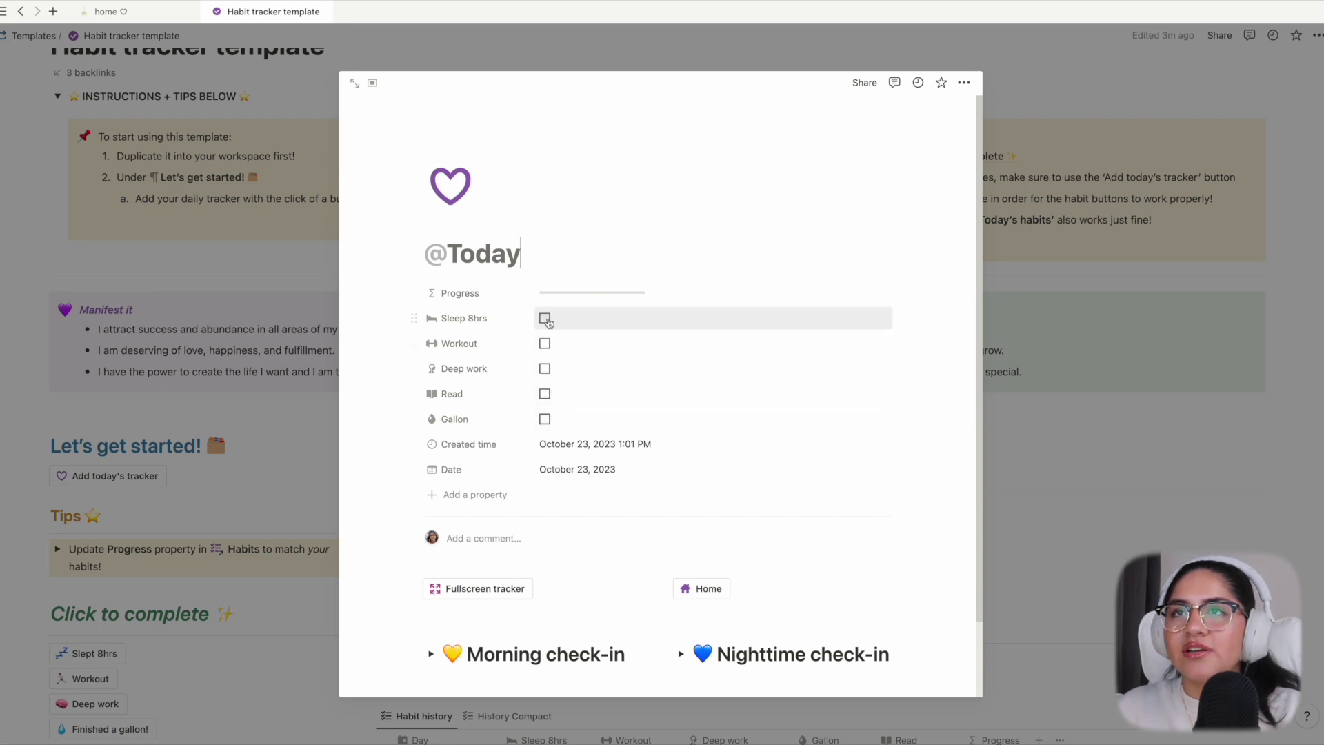
{"action": "left_click", "coordinate": [507, 591]}
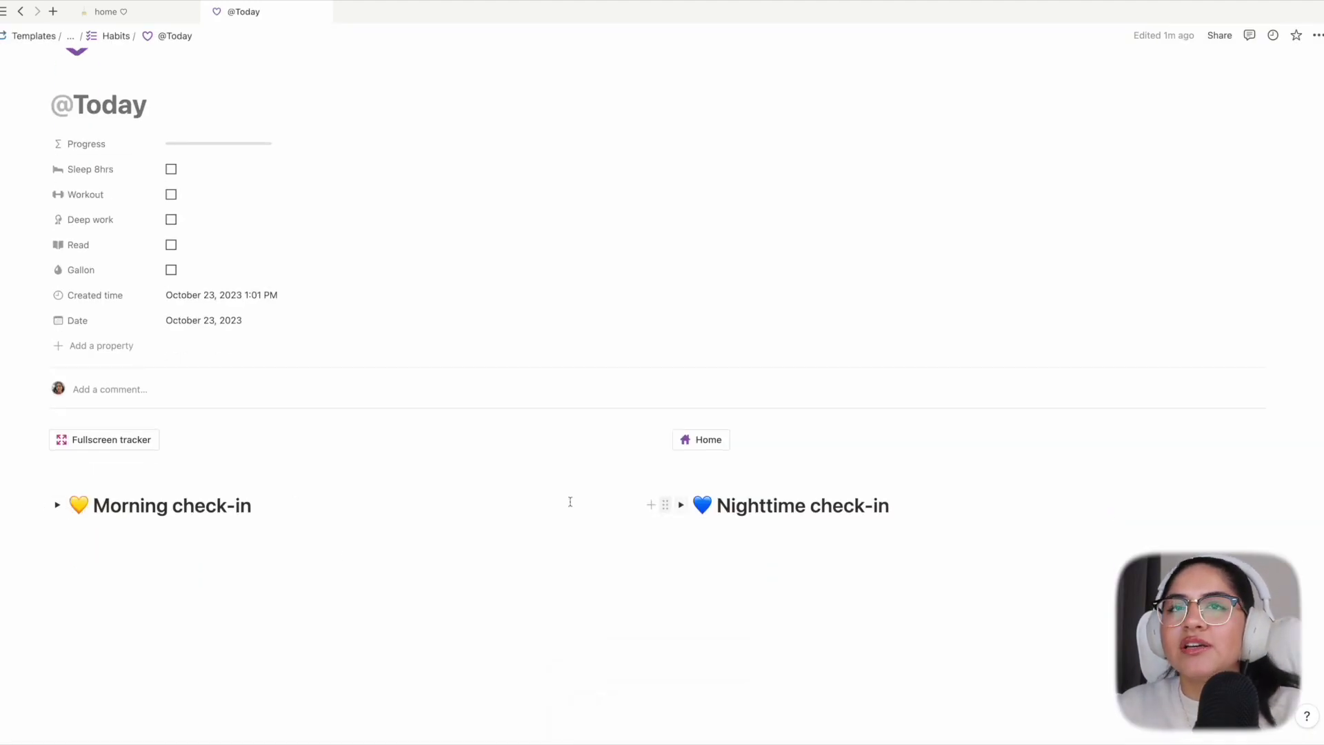
Step: Expand the Morning check-in and browse the Gratitude prompts page, then close it
{"action": "left_click", "coordinate": [57, 506]}
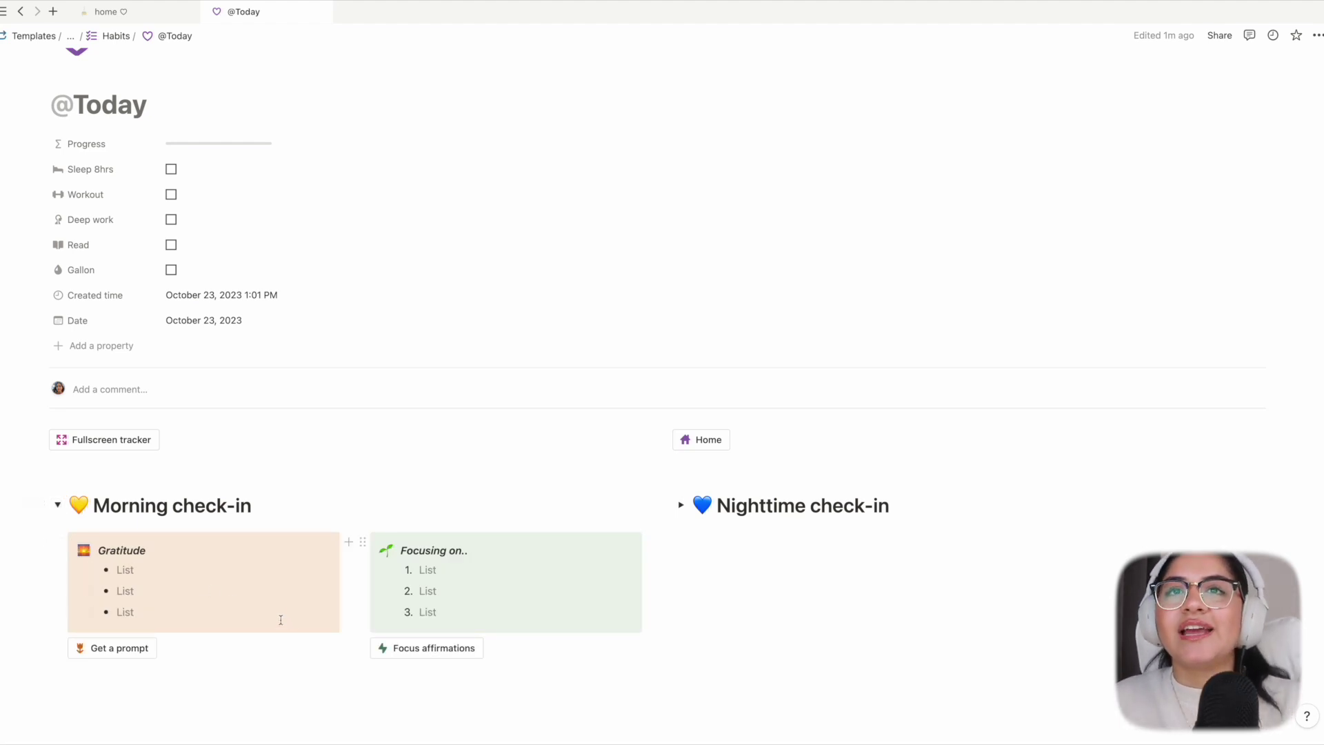
{"action": "scroll", "coordinate": [259, 585], "scroll_direction": "down", "scroll_amount": 3}
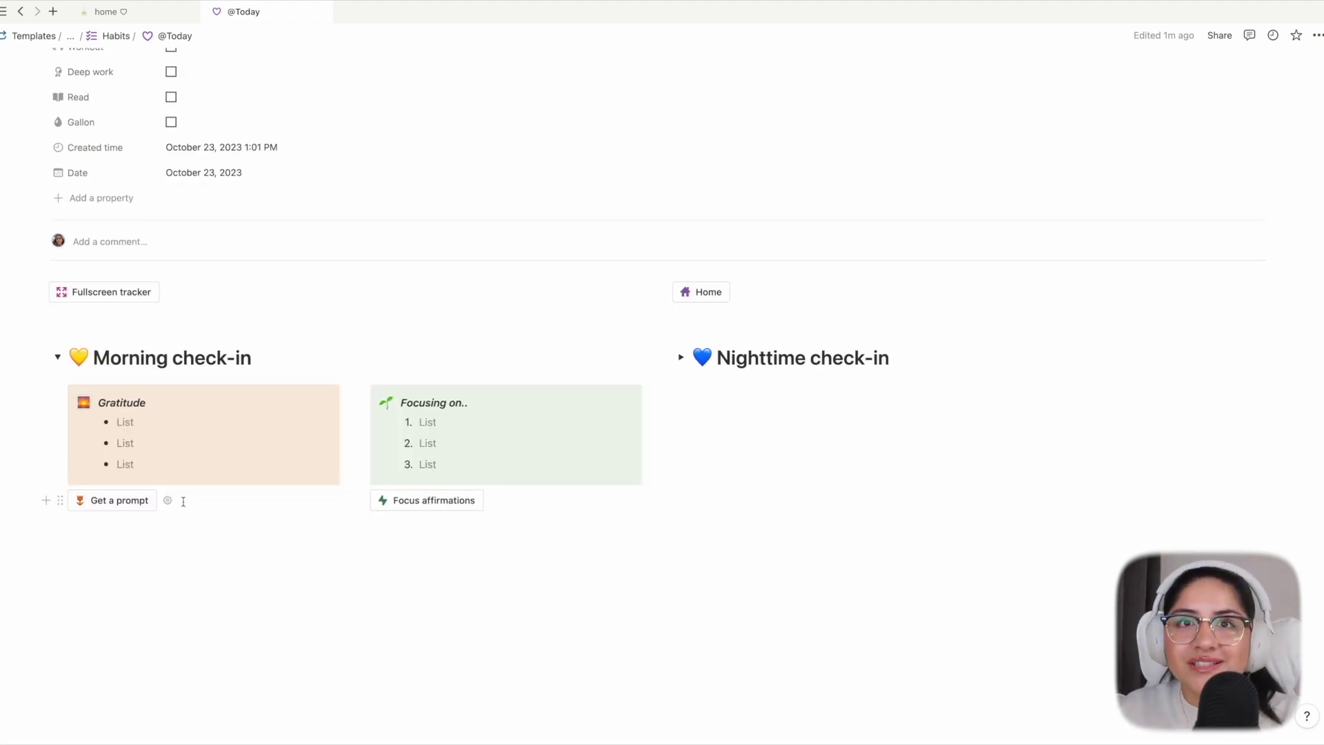
{"action": "left_click", "coordinate": [130, 504]}
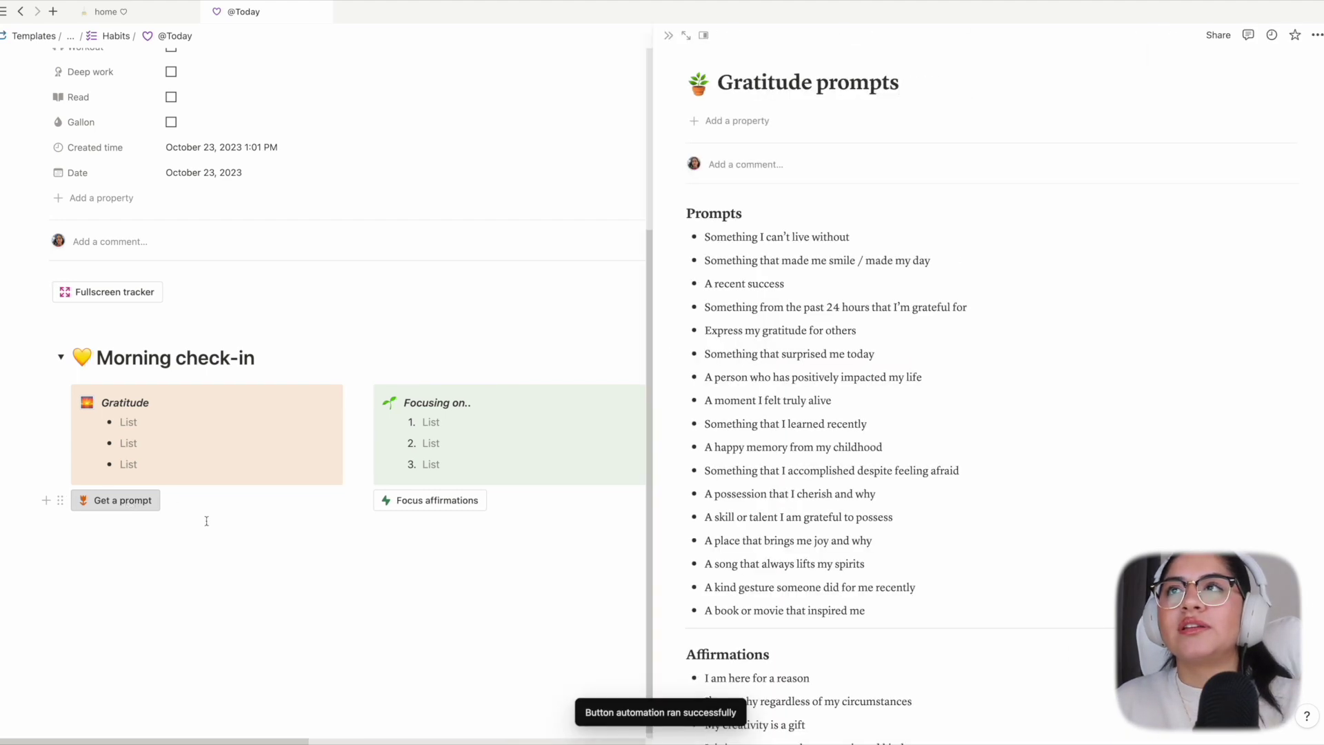
{"action": "scroll", "coordinate": [941, 372], "scroll_direction": "down", "scroll_amount": 6}
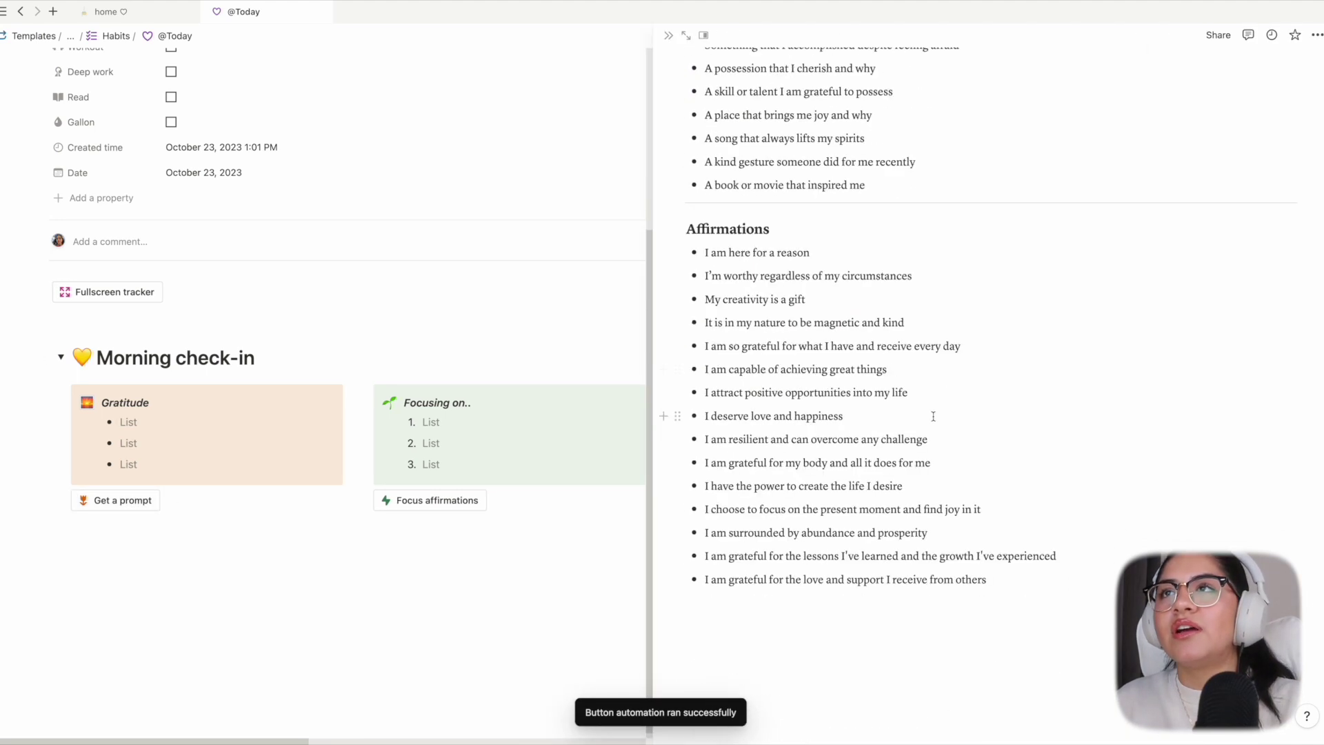
{"action": "scroll", "coordinate": [806, 472], "scroll_direction": "up", "scroll_amount": 6}
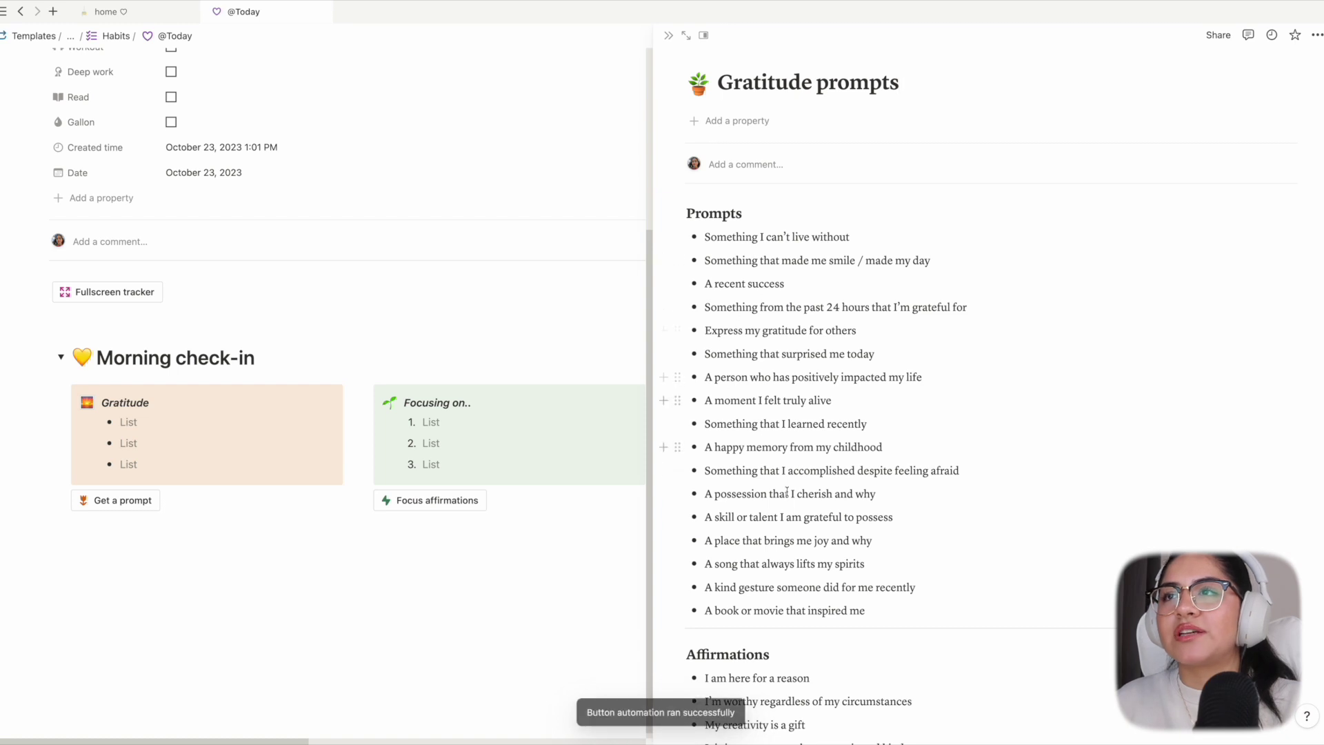
{"action": "left_click", "coordinate": [885, 609]}
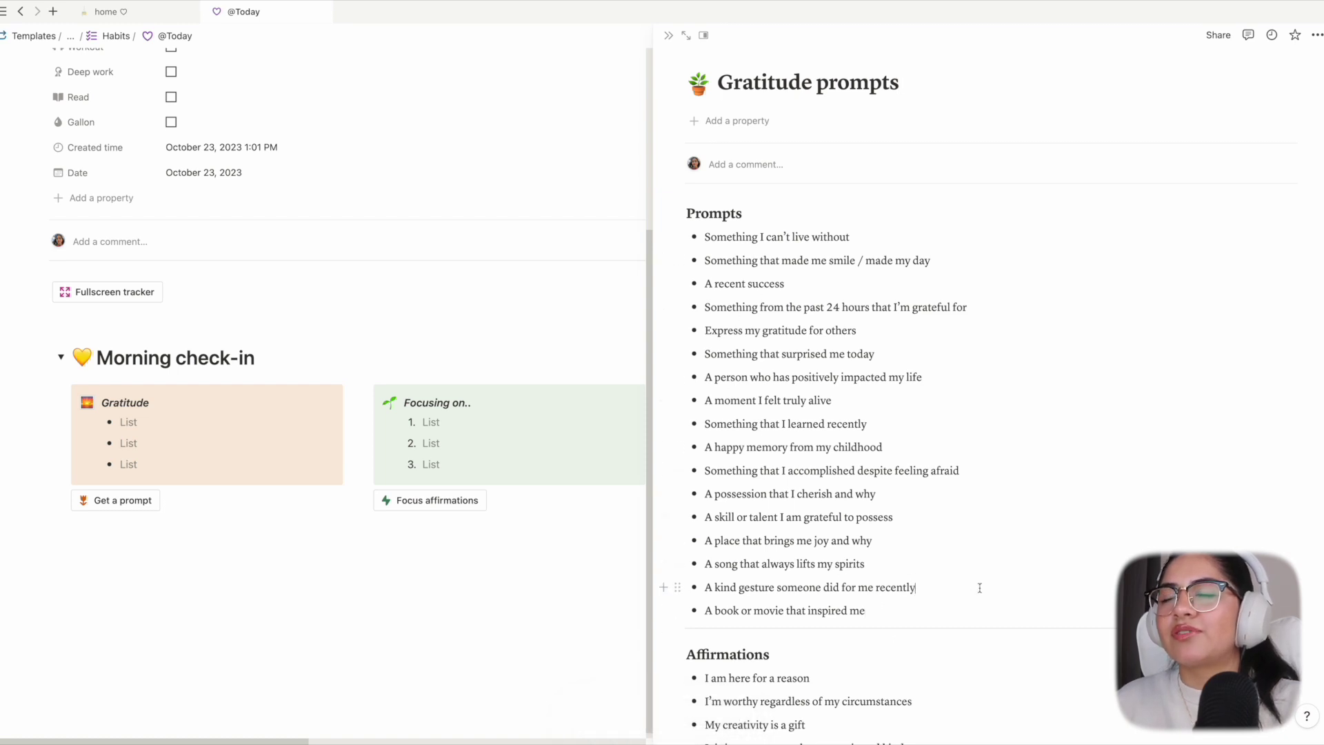
{"action": "left_click", "coordinate": [178, 419]}
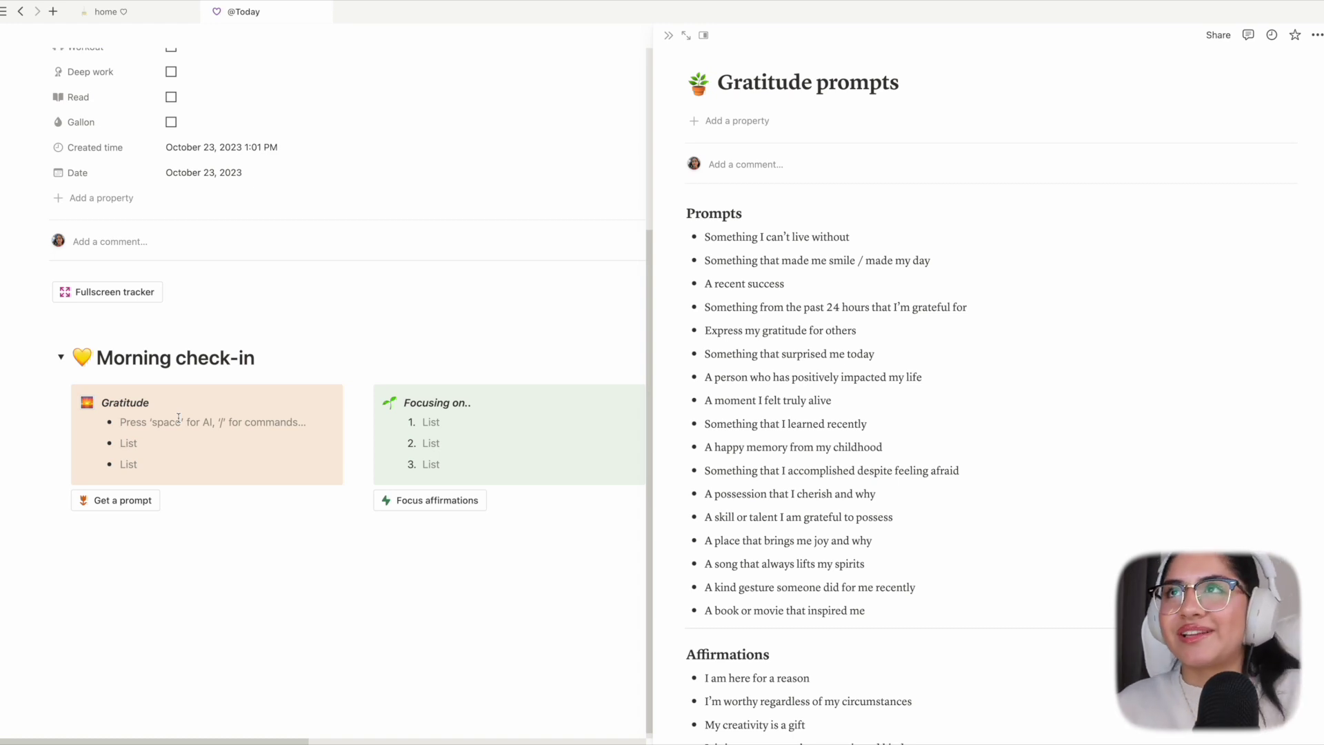
{"action": "key", "text": "Escape"}
Step: Open the Focus affirmations page in side peek to show its fourteen affirmations
{"action": "left_click", "coordinate": [457, 502]}
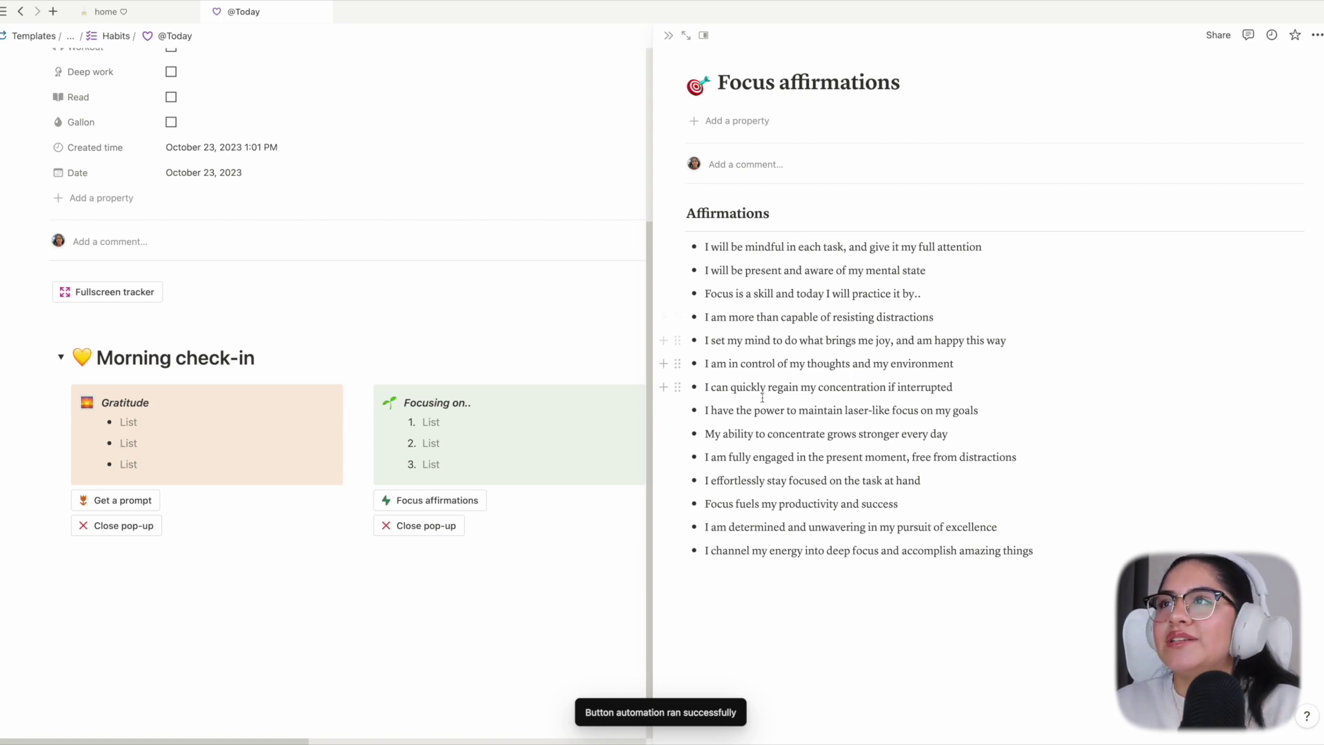
{"action": "left_click", "coordinate": [1047, 550]}
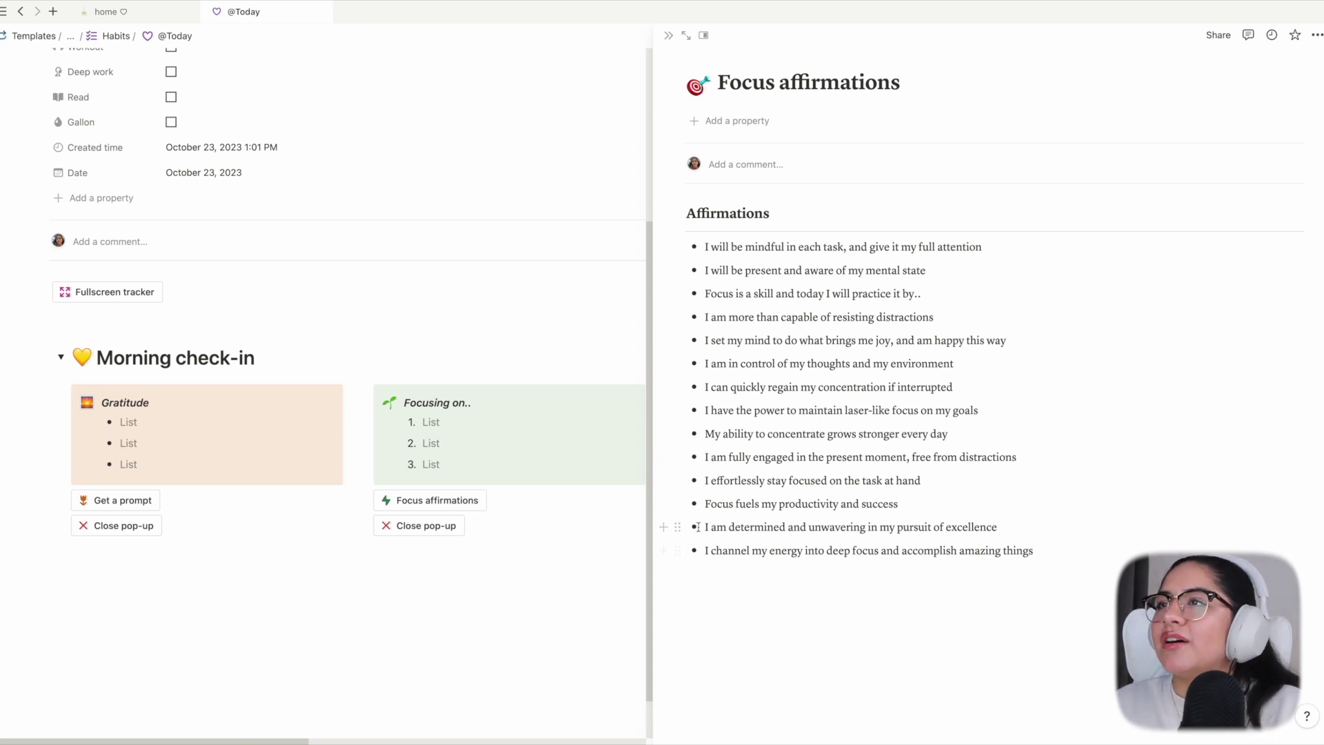
{"action": "left_click", "coordinate": [931, 503]}
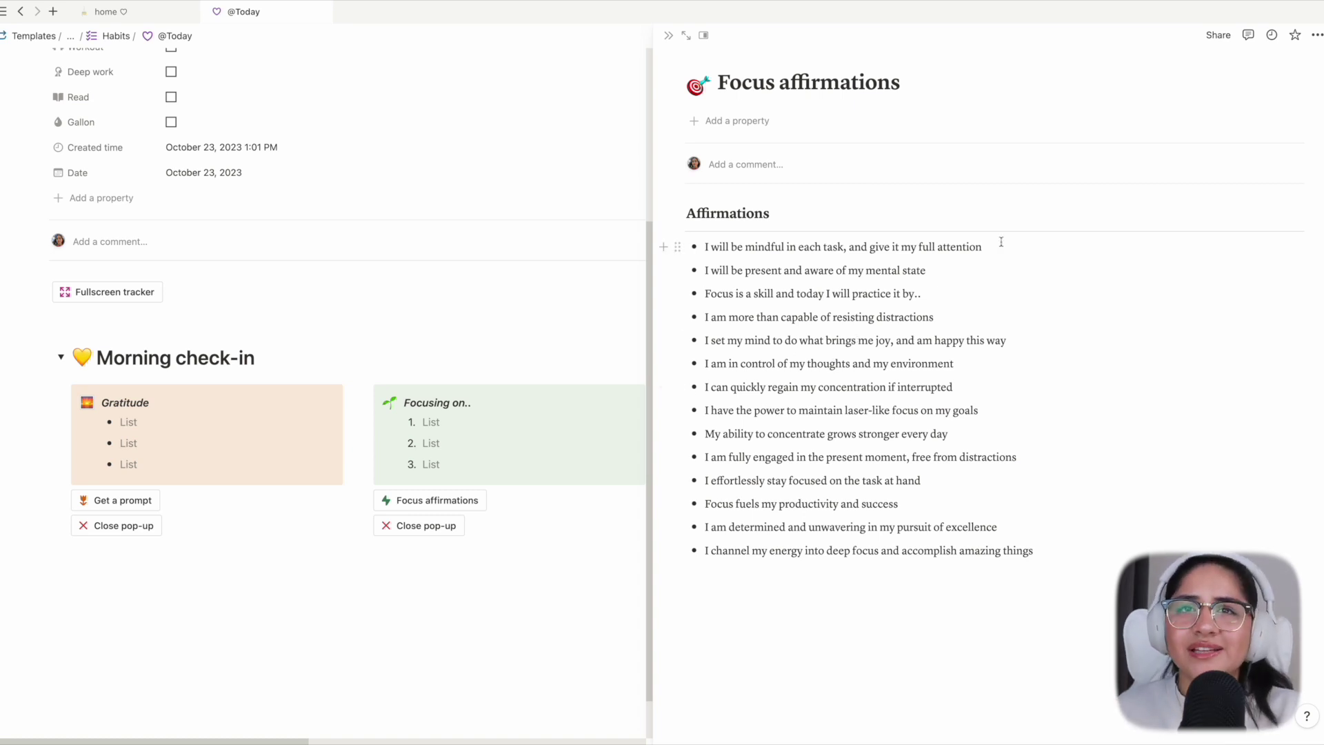
Step: Close the Focus affirmations peek and click into the What went well? and Tomorrow I'll work on.. lists
{"action": "left_click", "coordinate": [670, 35]}
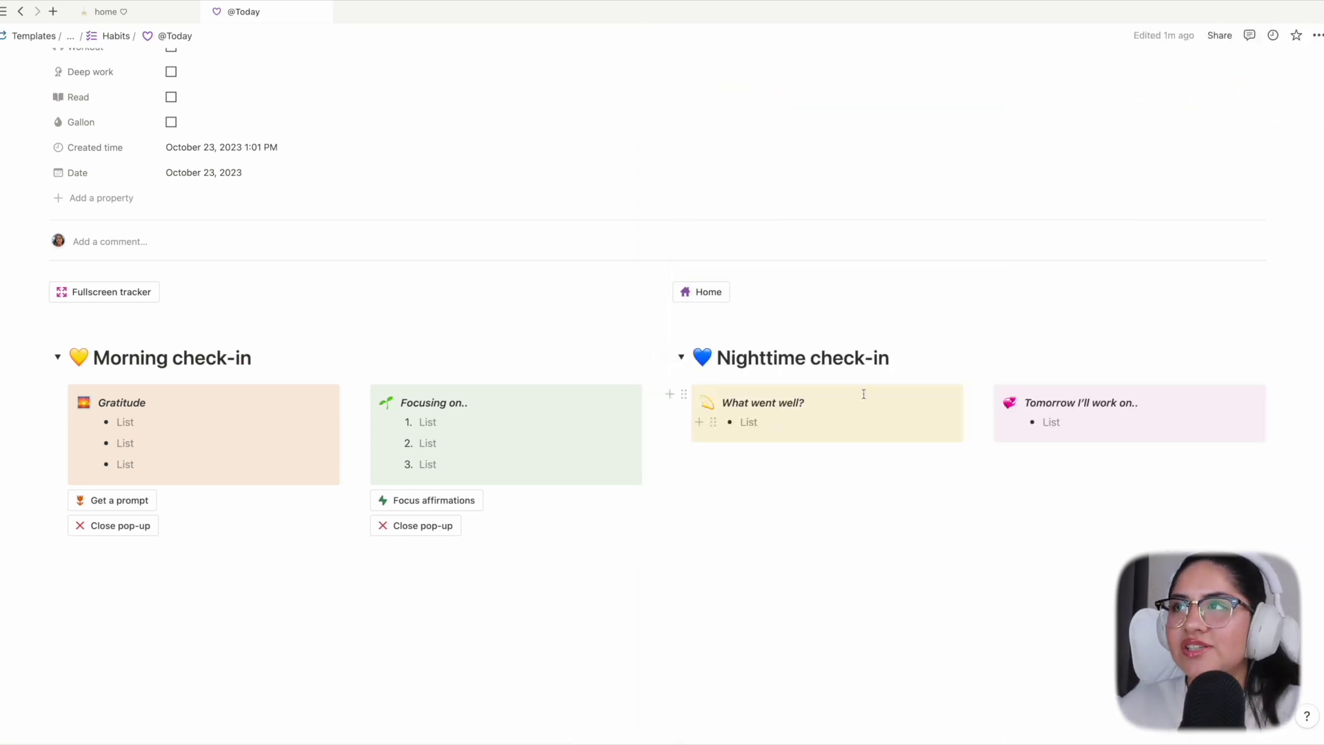
{"action": "left_click", "coordinate": [794, 423]}
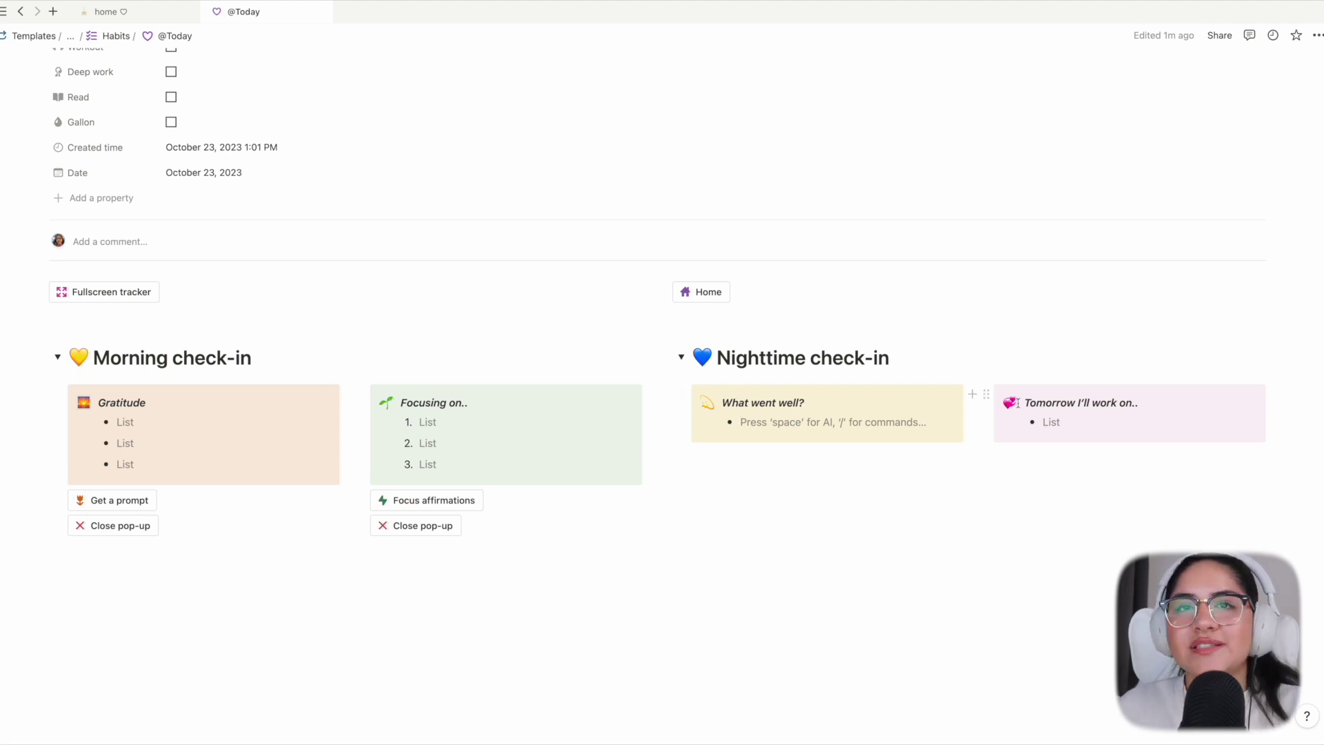
{"action": "left_click", "coordinate": [1136, 404]}
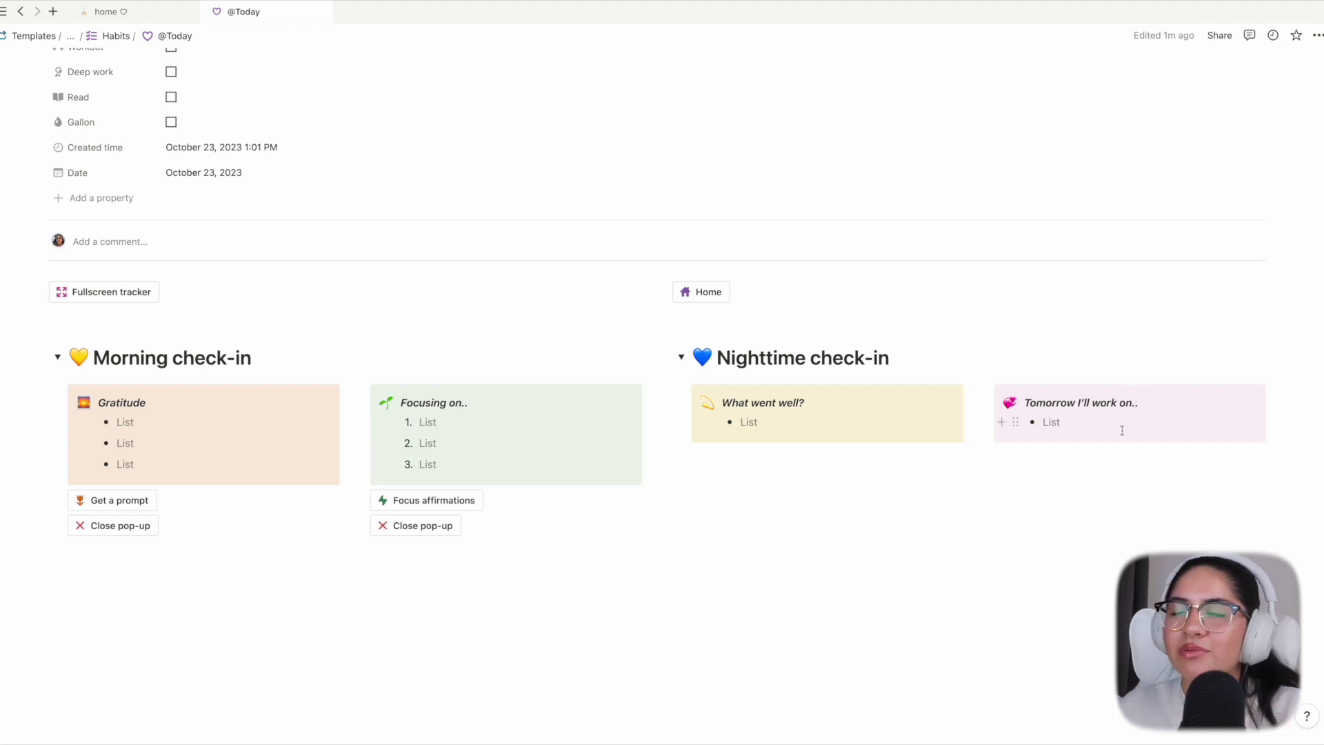
{"action": "left_click", "coordinate": [1122, 426]}
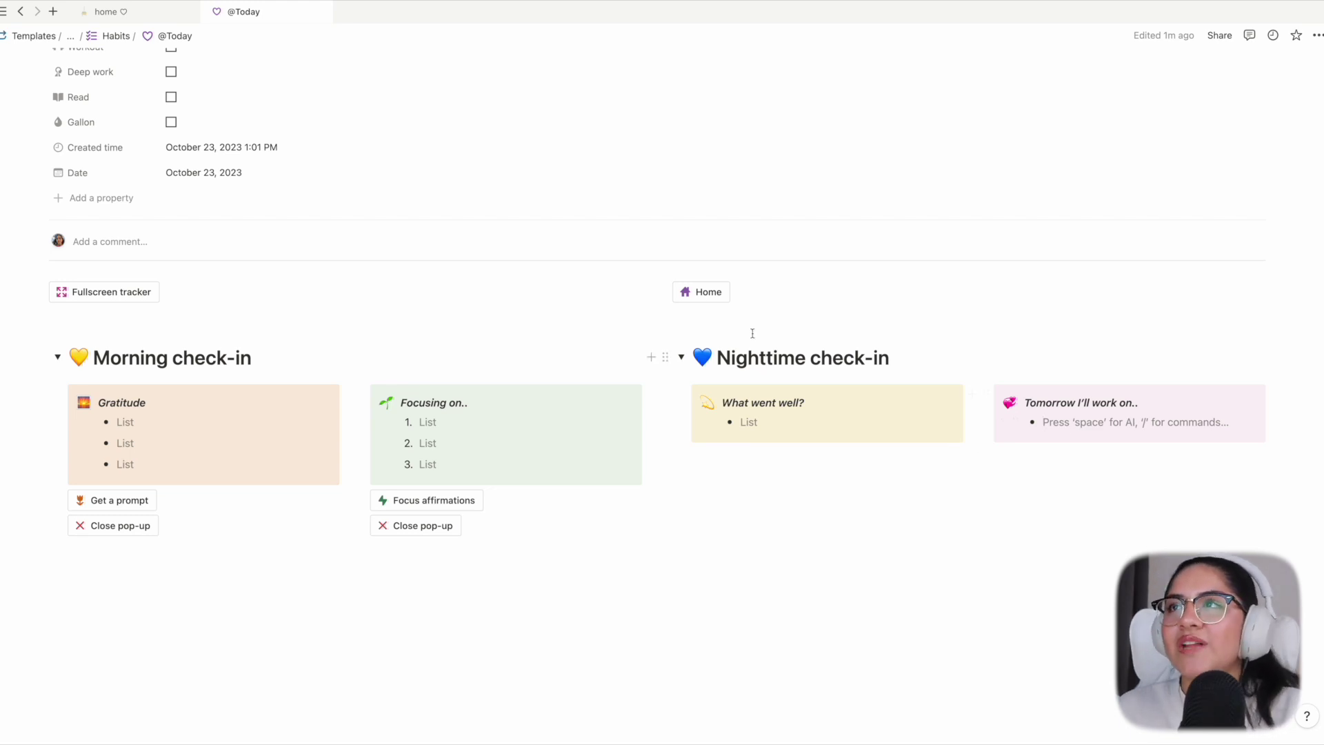
{"action": "scroll", "coordinate": [715, 406], "scroll_direction": "down", "scroll_amount": 1}
{"action": "scroll", "coordinate": [621, 344], "scroll_direction": "up", "scroll_amount": 5}
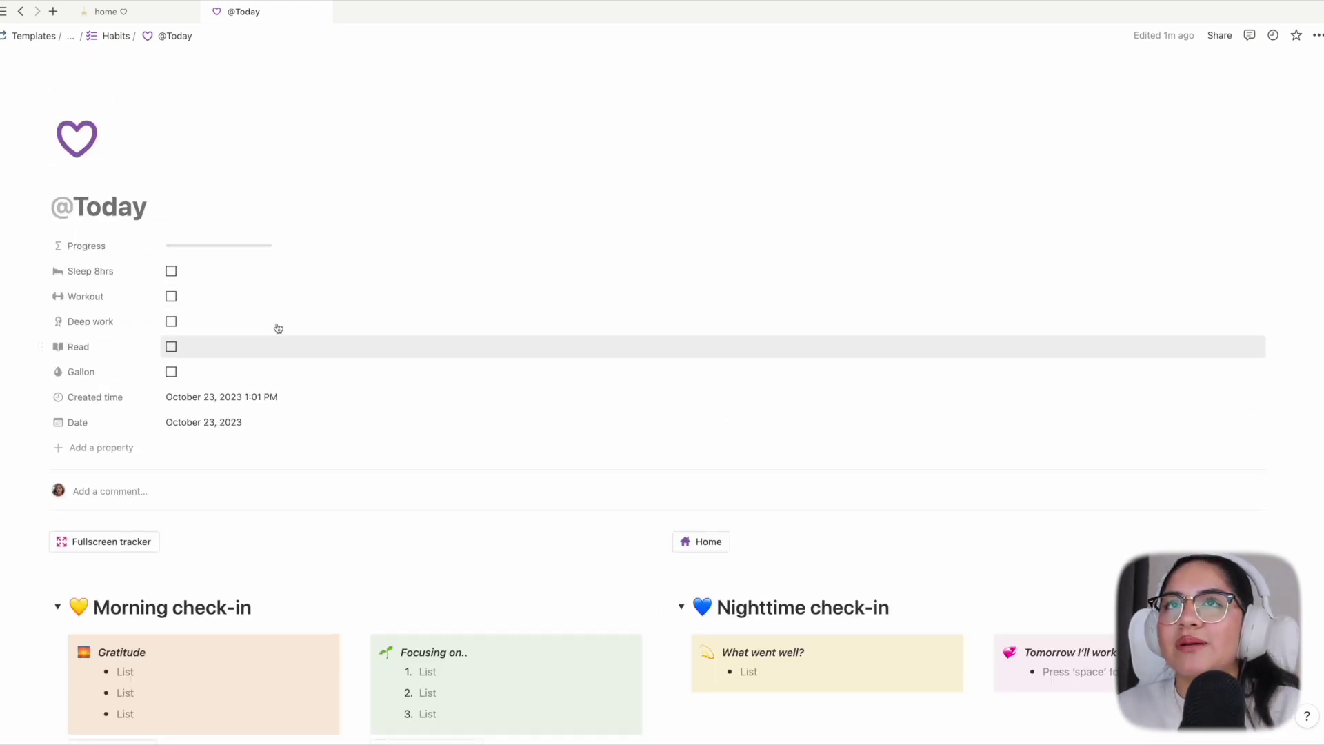
Step: Mark Sleep 8hrs, Deep work and Read as done on today's tracker
{"action": "left_click", "coordinate": [171, 271]}
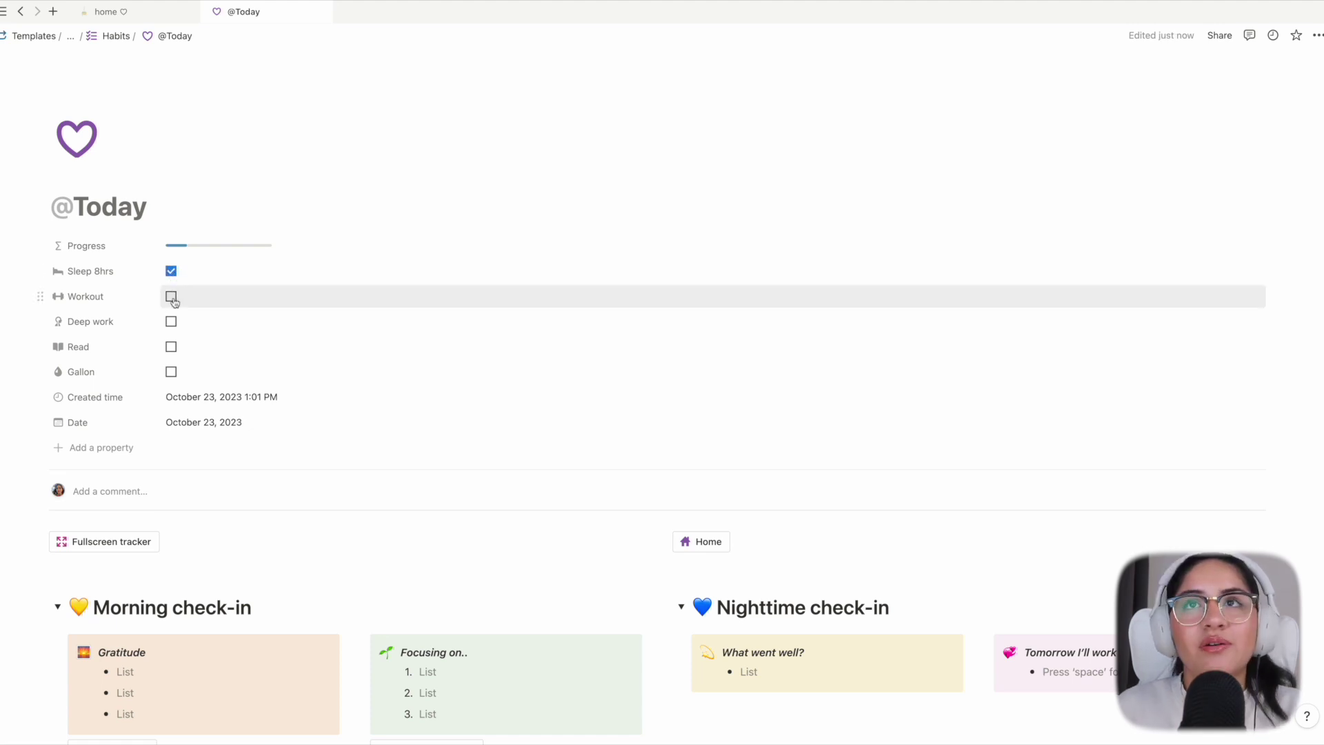
{"action": "left_click", "coordinate": [171, 322]}
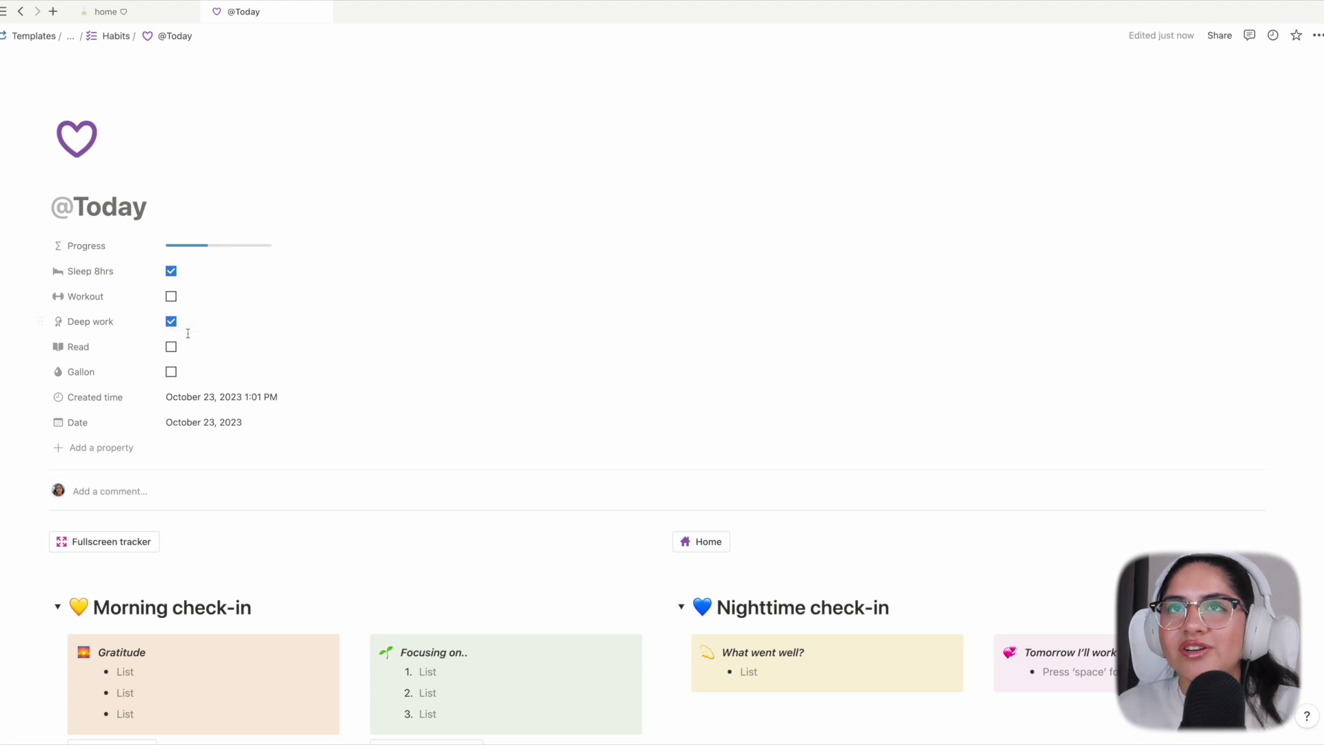
{"action": "left_click", "coordinate": [172, 348]}
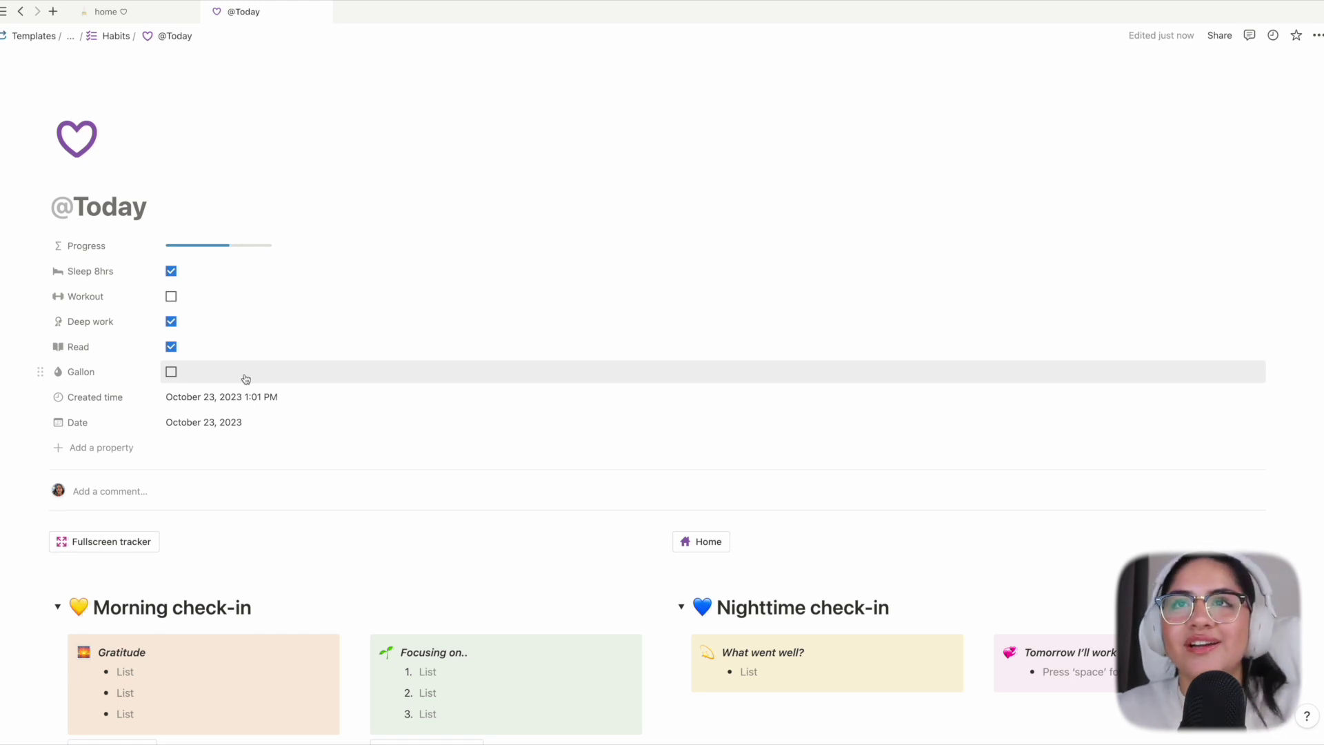
{"action": "scroll", "coordinate": [970, 481], "scroll_direction": "down", "scroll_amount": 5}
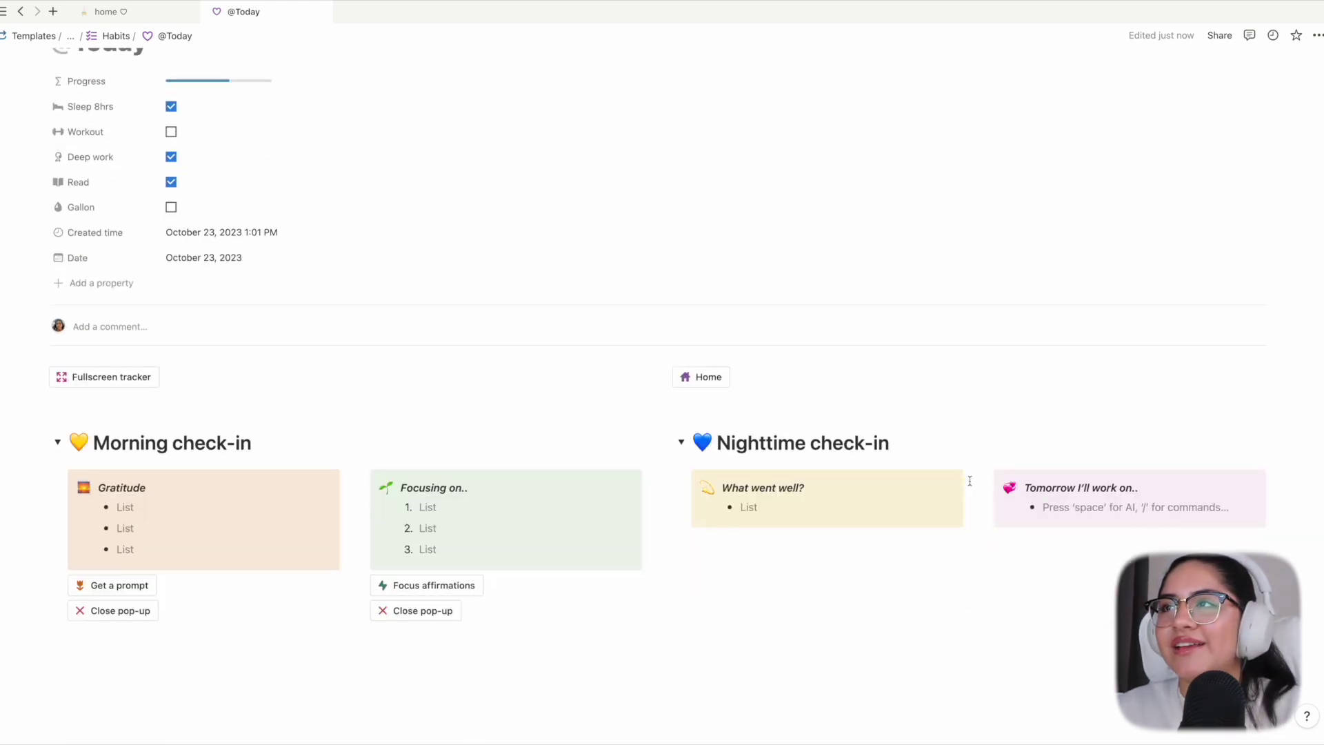
{"action": "scroll", "coordinate": [970, 481], "scroll_direction": "up", "scroll_amount": 1}
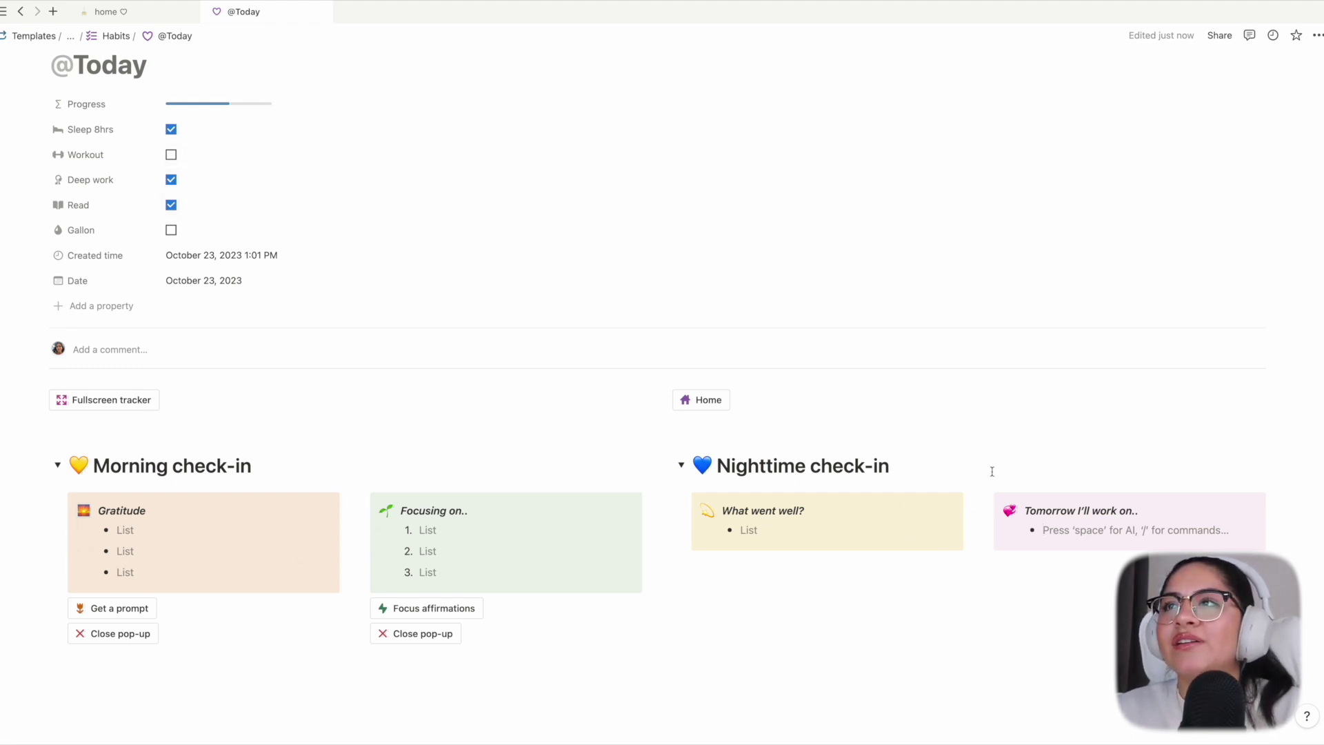
{"action": "scroll", "coordinate": [538, 328], "scroll_direction": "down", "scroll_amount": 2}
{"action": "scroll", "coordinate": [715, 496], "scroll_direction": "up", "scroll_amount": 6}
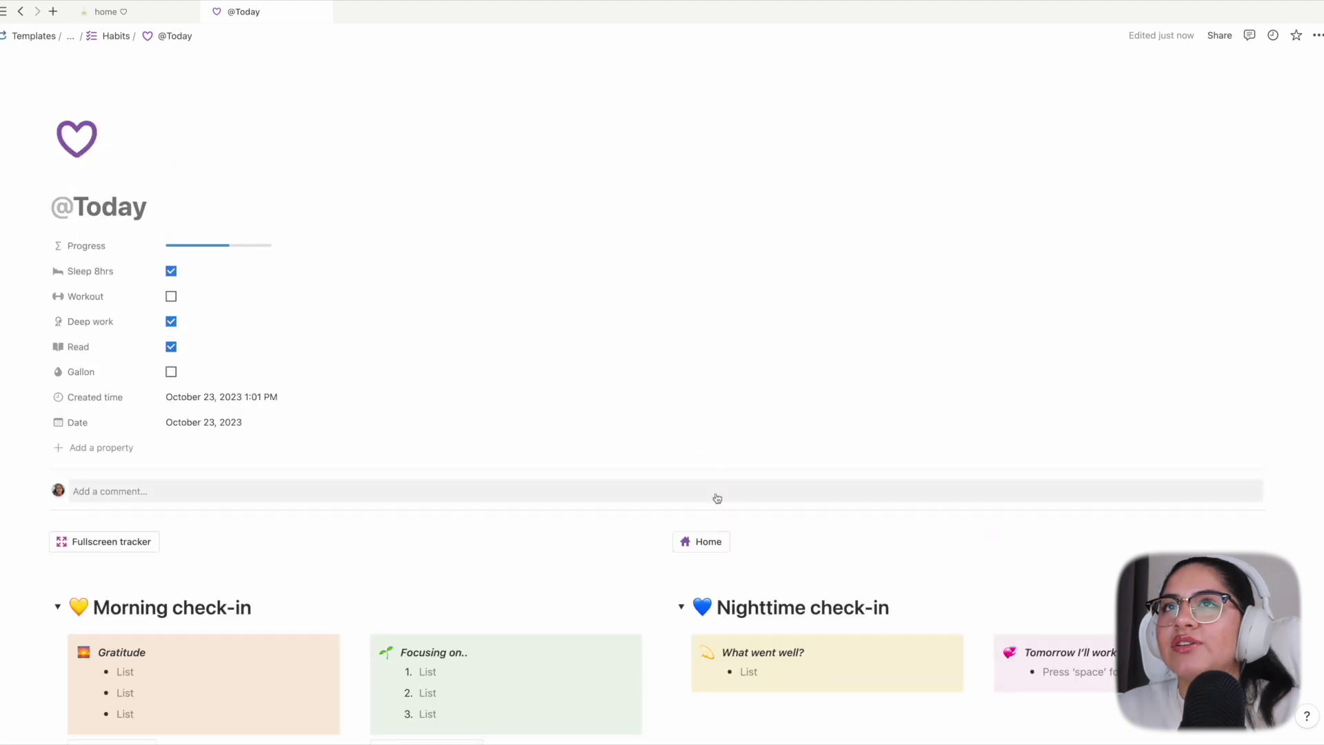
Step: Return to the Habit tracker template page and scroll down to the habit log
{"action": "left_click", "coordinate": [710, 543]}
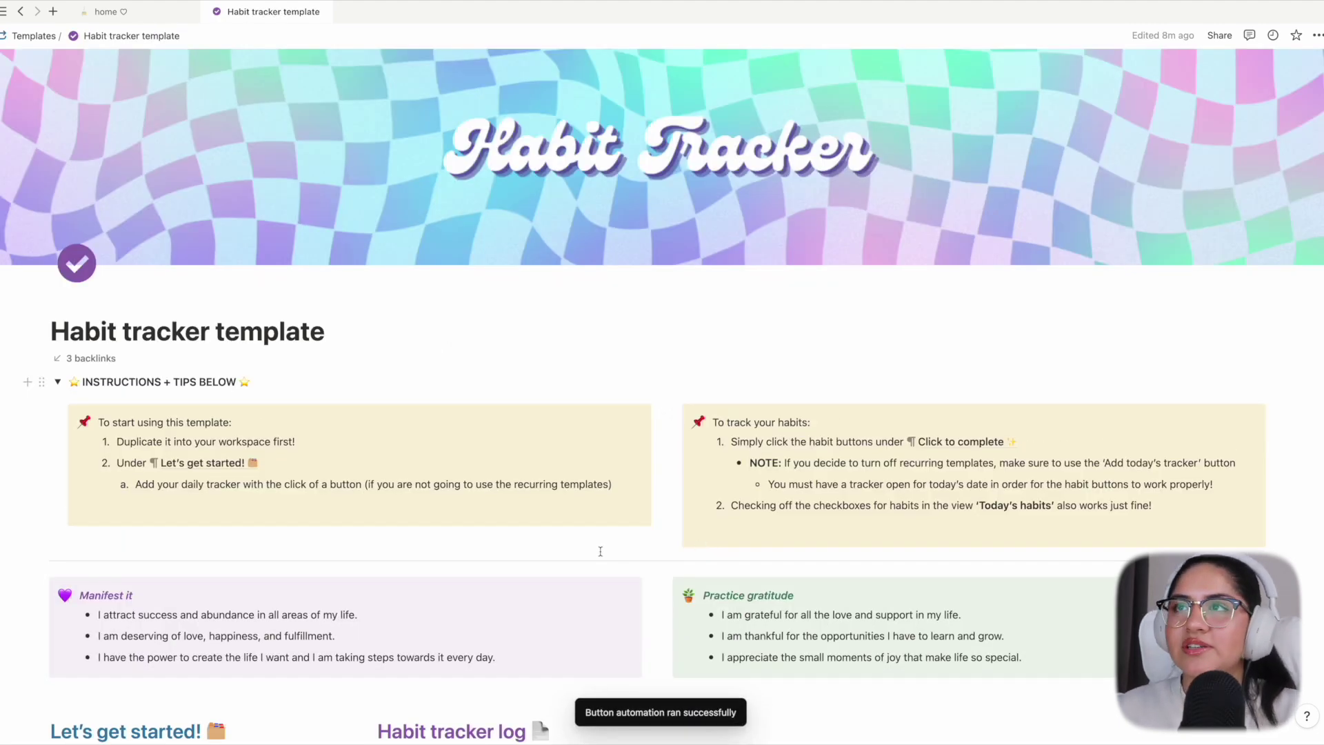
{"action": "scroll", "coordinate": [697, 560], "scroll_direction": "down", "scroll_amount": 2}
{"action": "scroll", "coordinate": [696, 559], "scroll_direction": "down", "scroll_amount": 5}
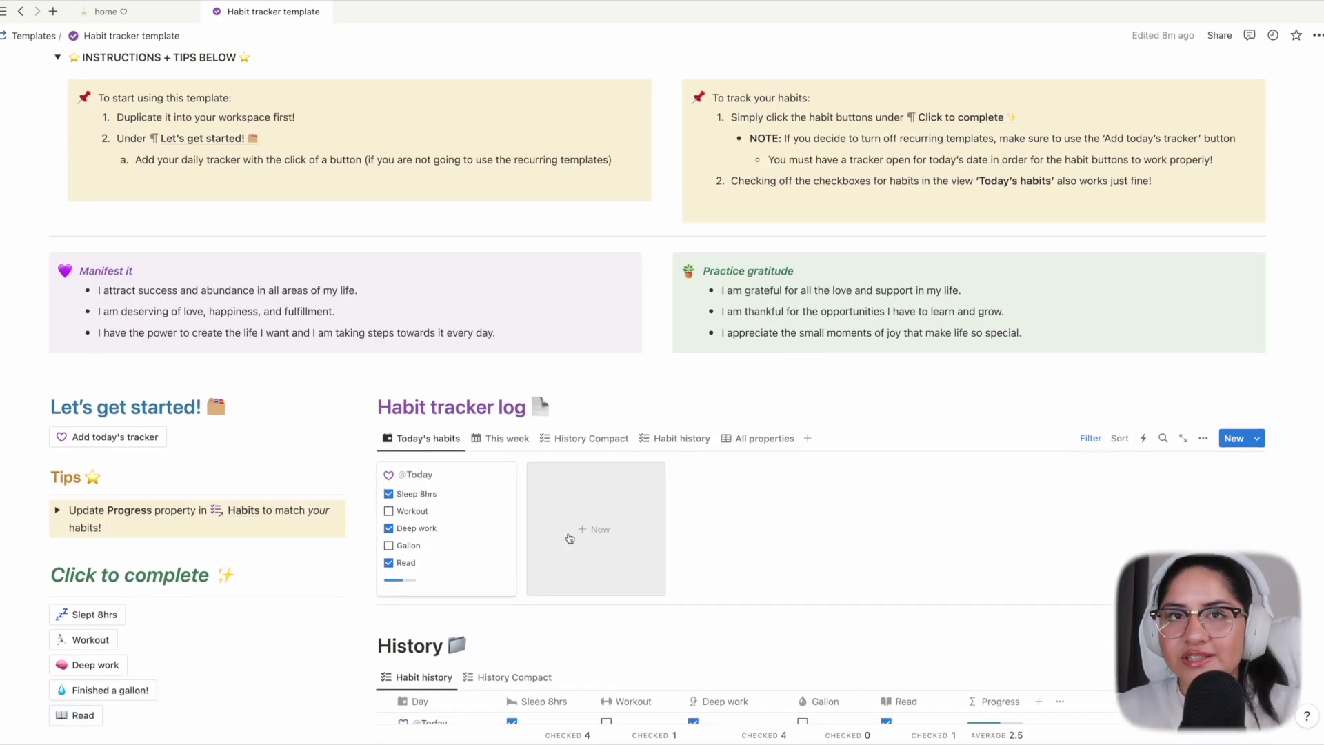
Step: Cycle the habit log through This week (with its filter), History Compact, Habit history and All properties views
{"action": "left_click", "coordinate": [484, 442]}
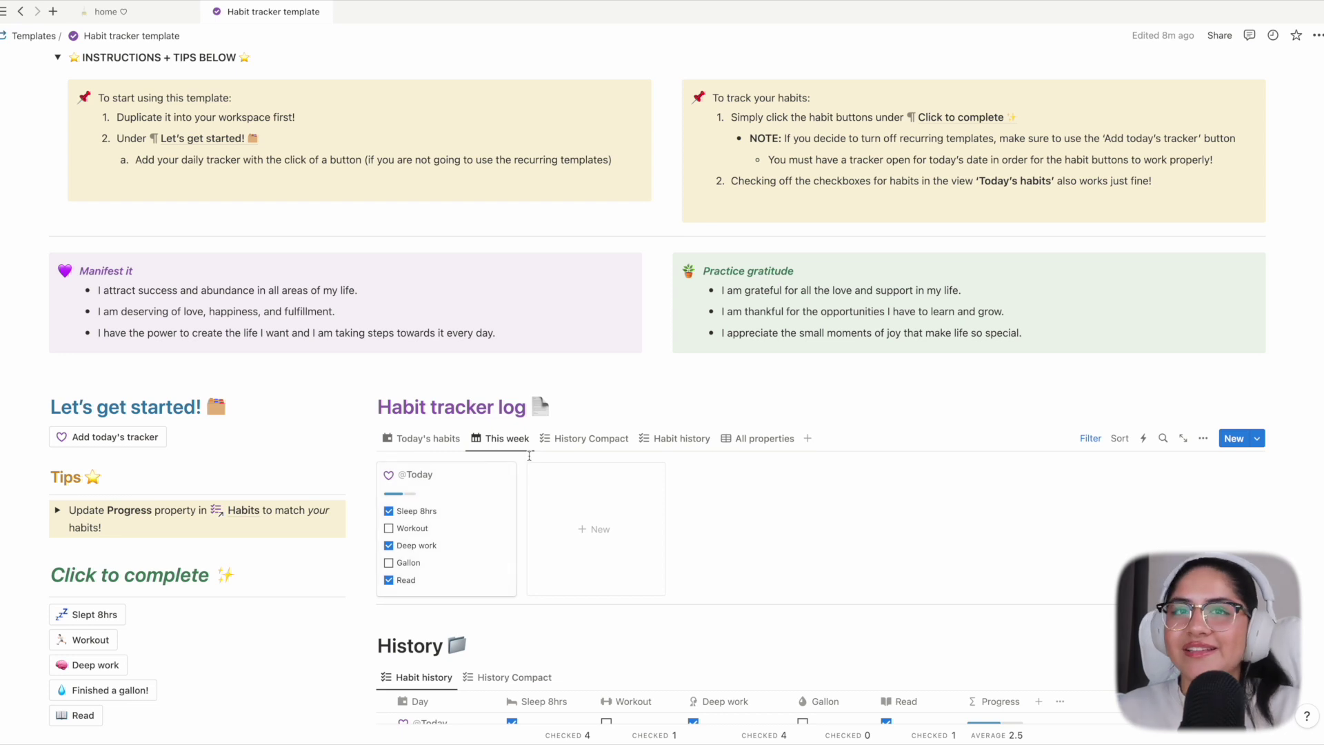
{"action": "left_click", "coordinate": [1090, 439]}
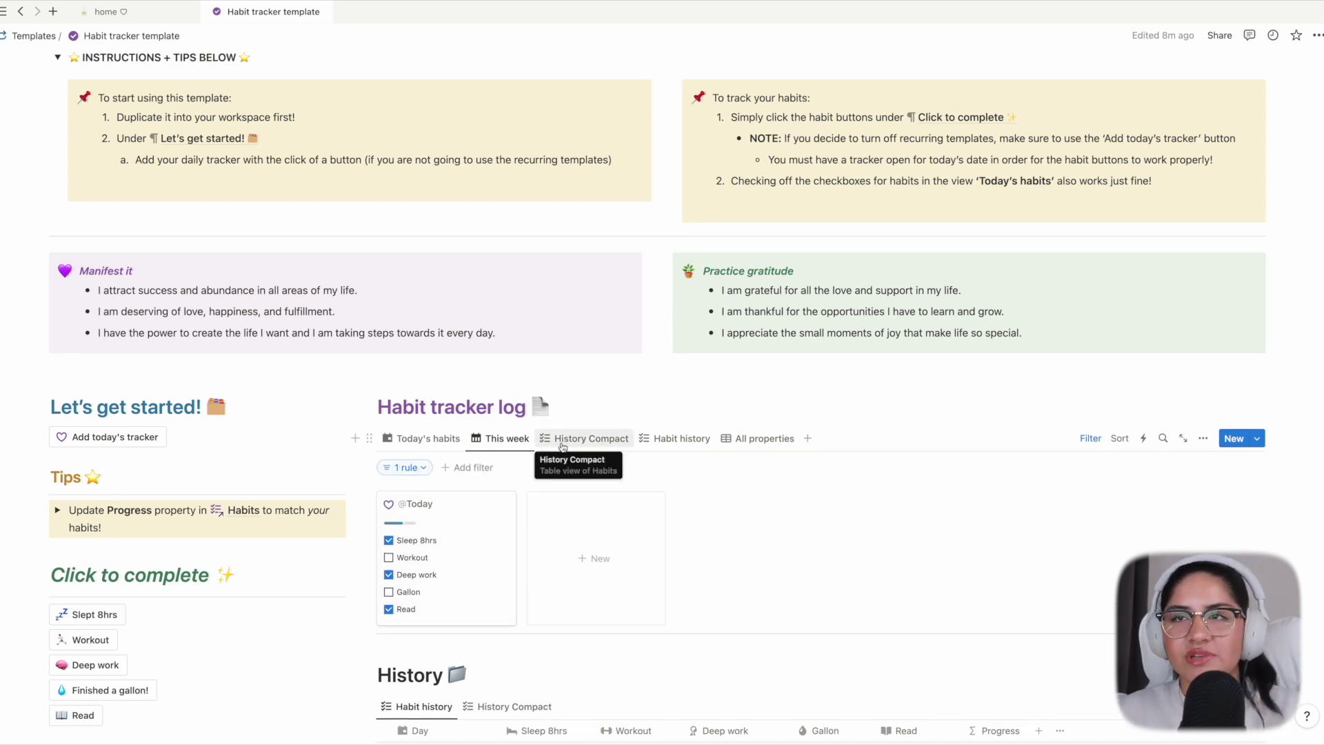
{"action": "left_click", "coordinate": [618, 442]}
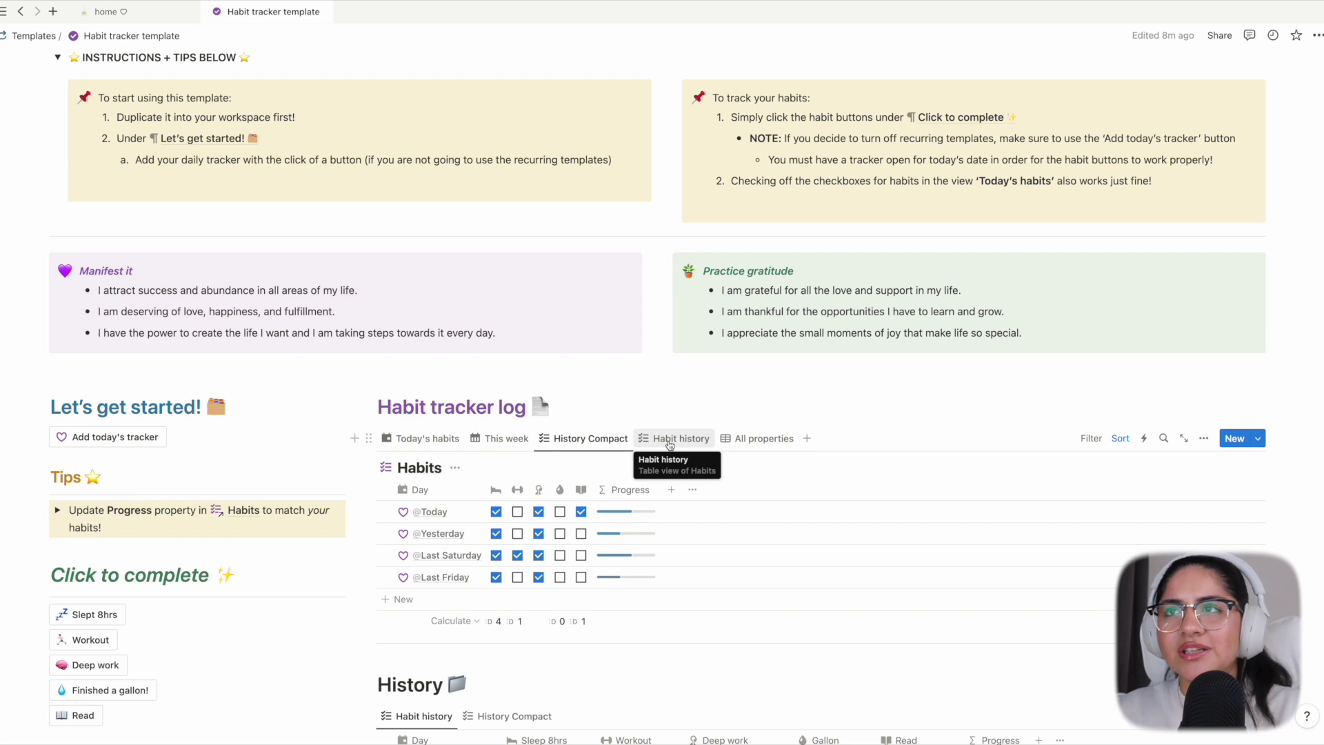
{"action": "left_click", "coordinate": [641, 441]}
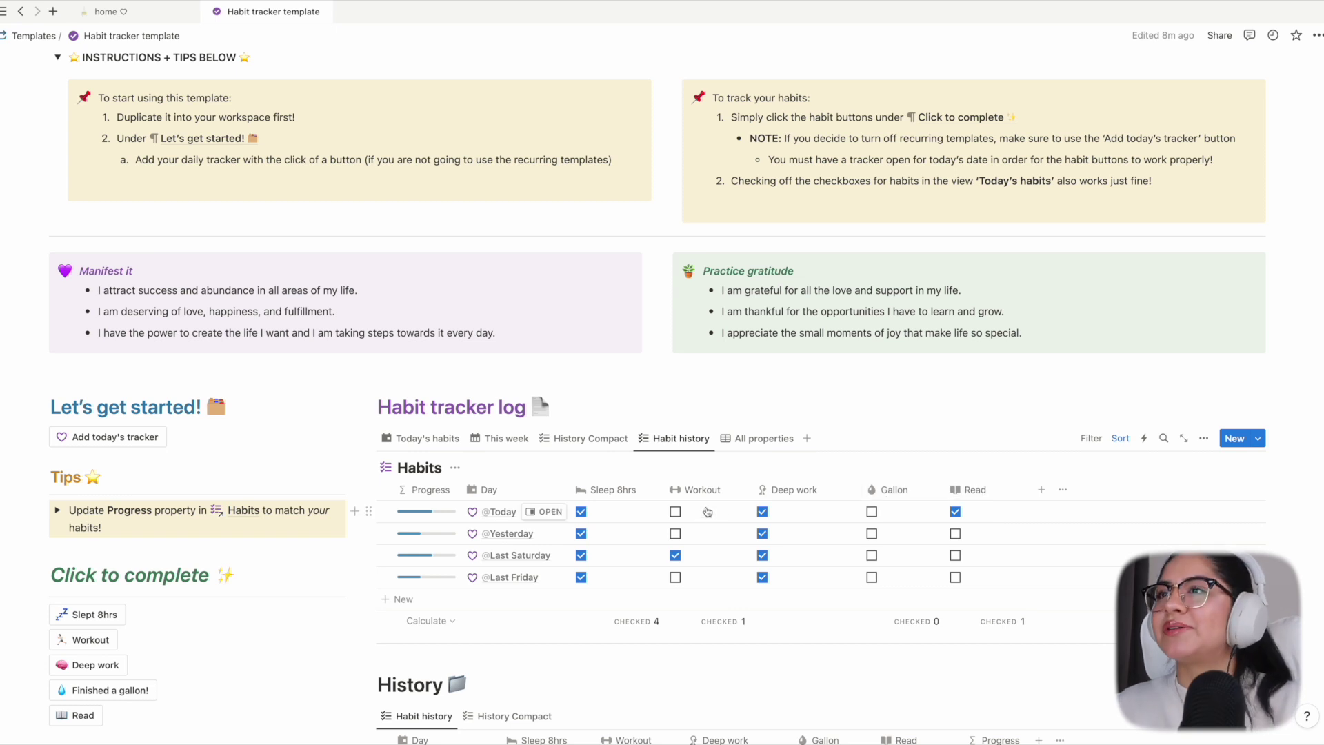
{"action": "left_click", "coordinate": [750, 441]}
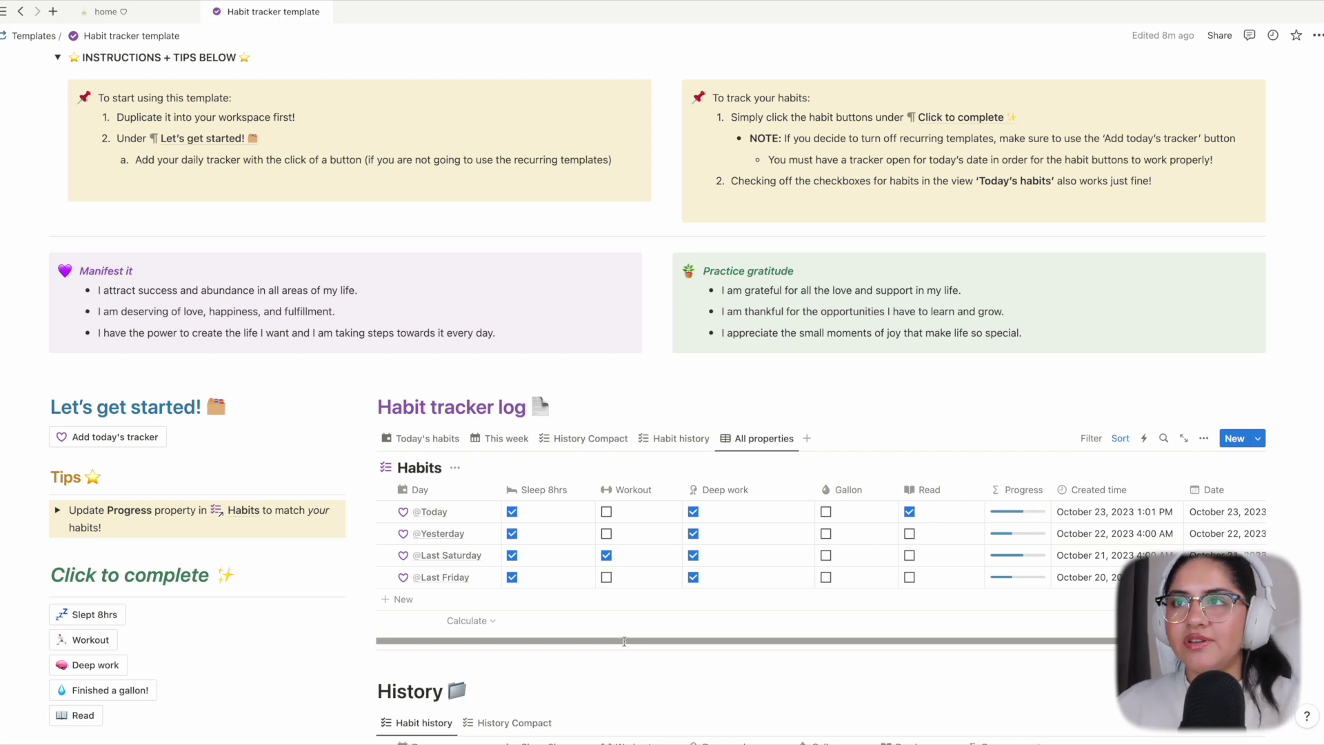
Step: Rename the Gallon habit column to Walk
{"action": "left_click_drag", "start_coordinate": [624, 641], "coordinate": [708, 468]}
{"action": "left_click", "coordinate": [708, 468]}
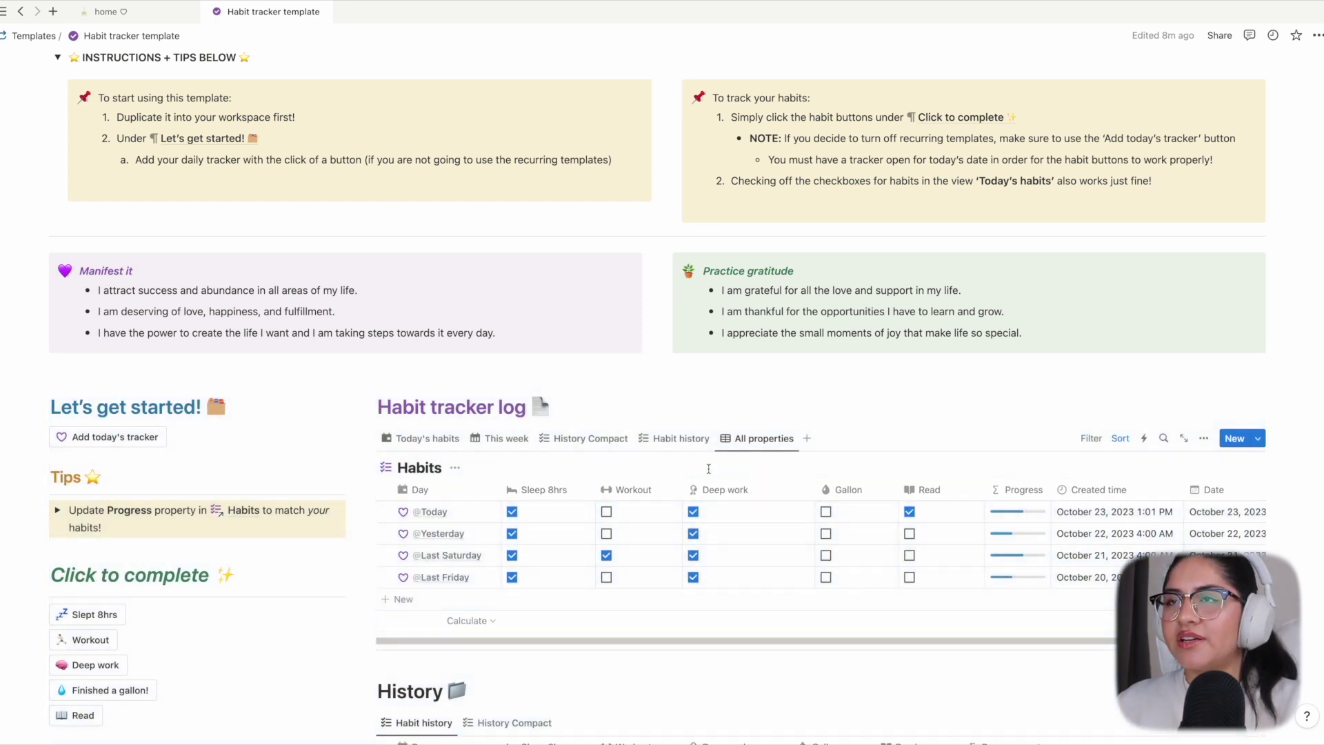
{"action": "left_click", "coordinate": [853, 493]}
{"action": "left_click", "coordinate": [854, 492]}
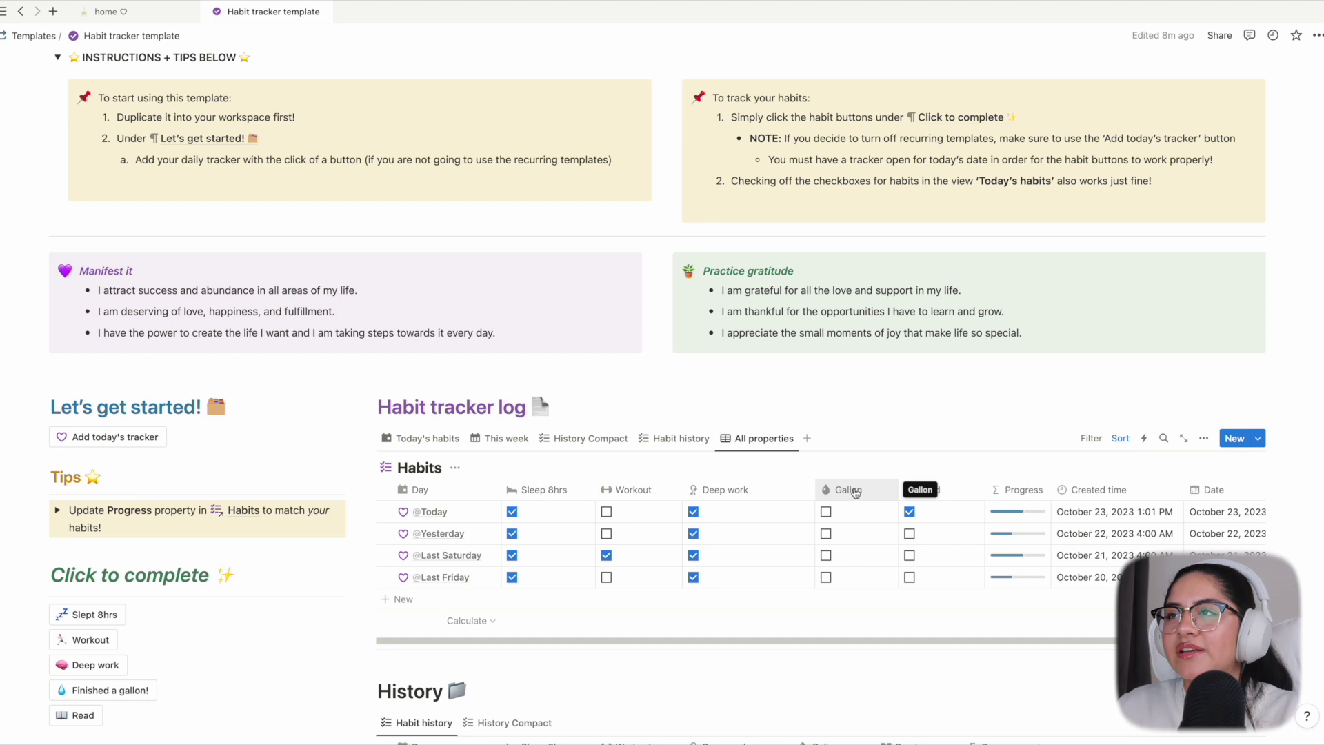
{"action": "left_click", "coordinate": [855, 491]}
{"action": "double_click", "coordinate": [861, 518]}
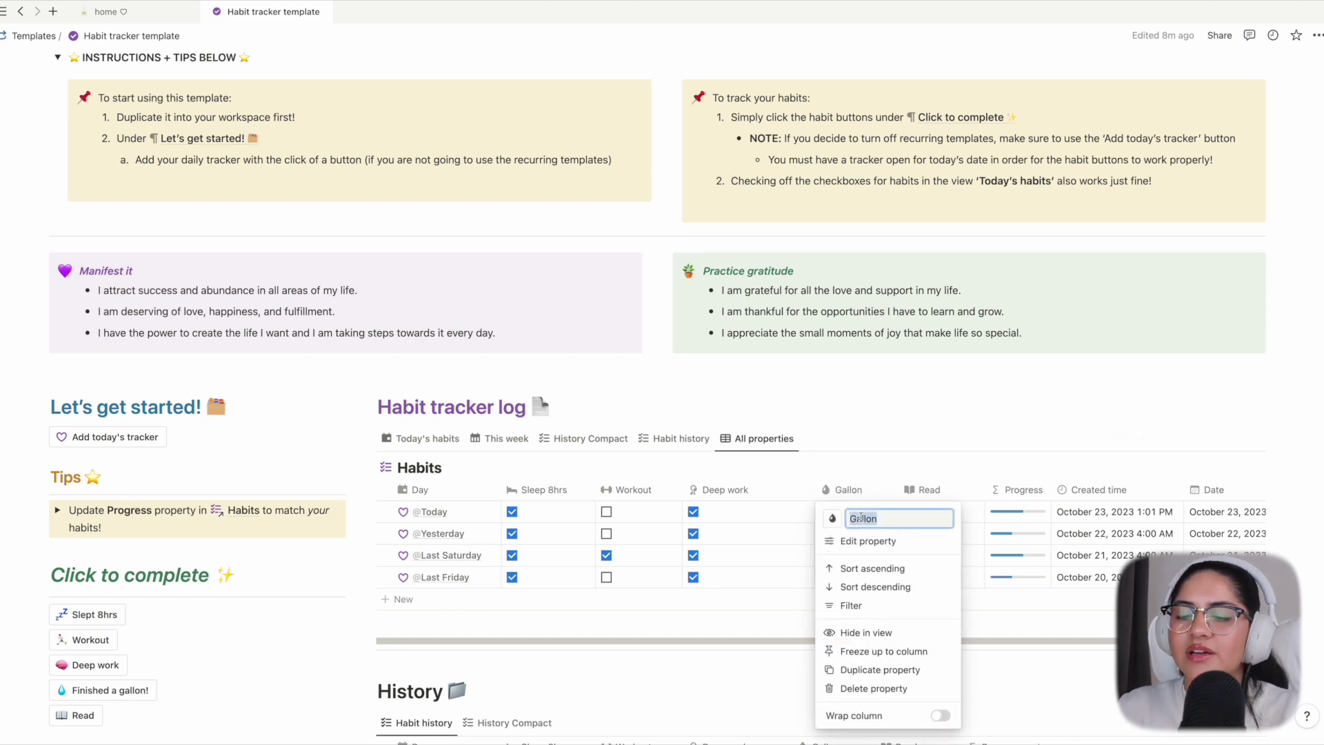
{"action": "type", "text": "Walk"}
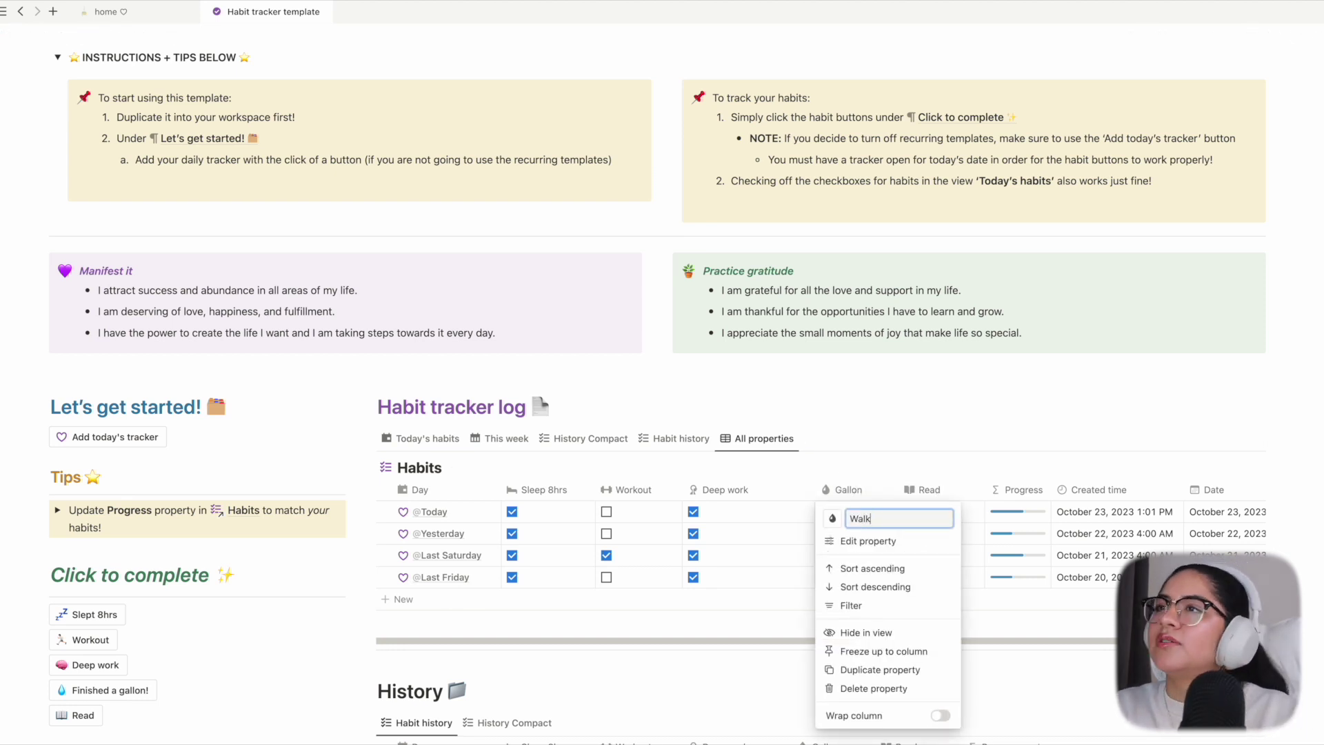
Step: Give the Walk column a walking-person icon found by searching 'walk'
{"action": "left_click", "coordinate": [832, 519]}
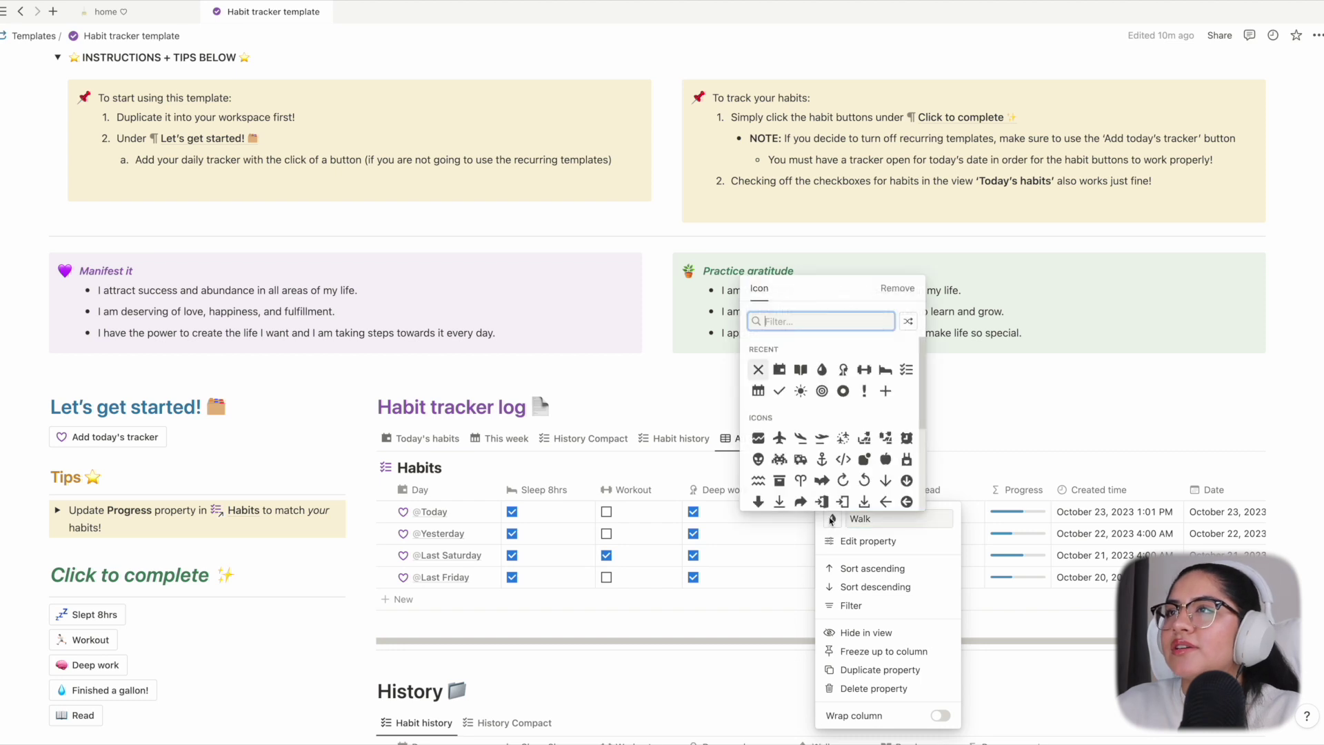
{"action": "type", "text": "walk"}
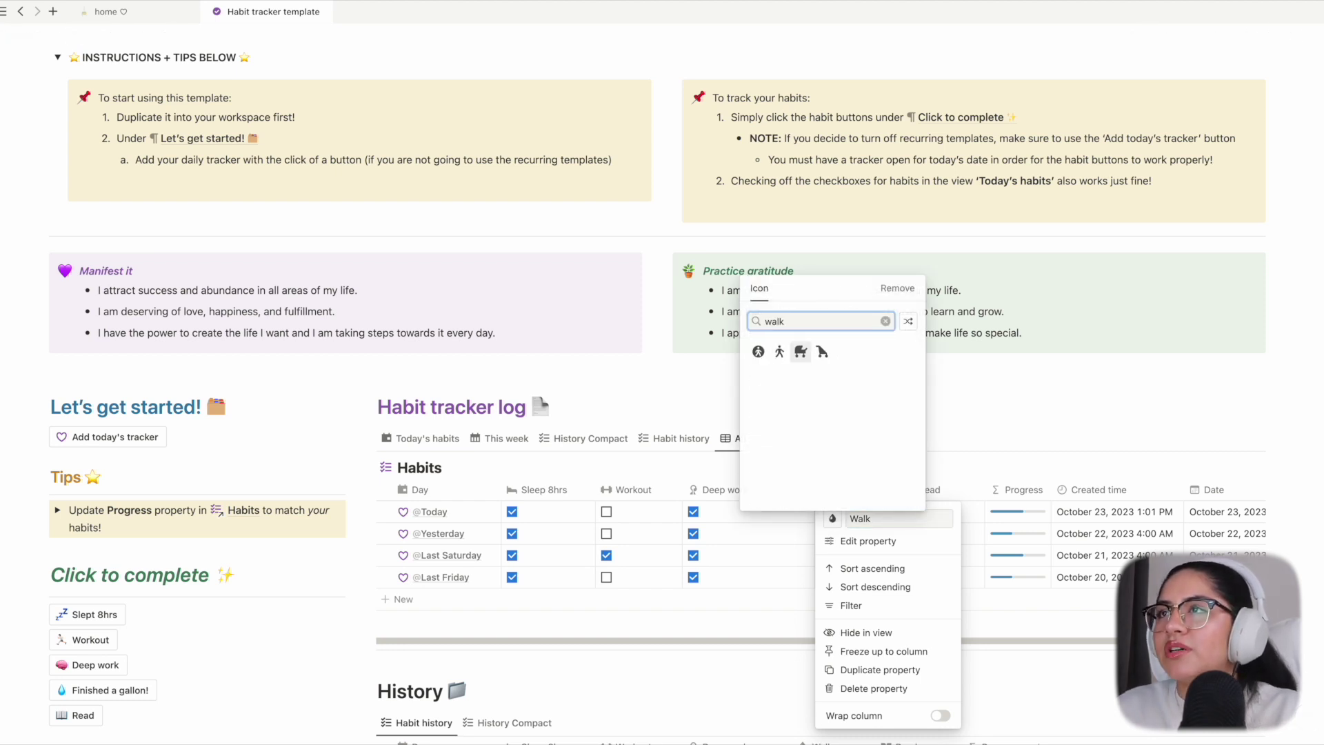
{"action": "left_click", "coordinate": [779, 351]}
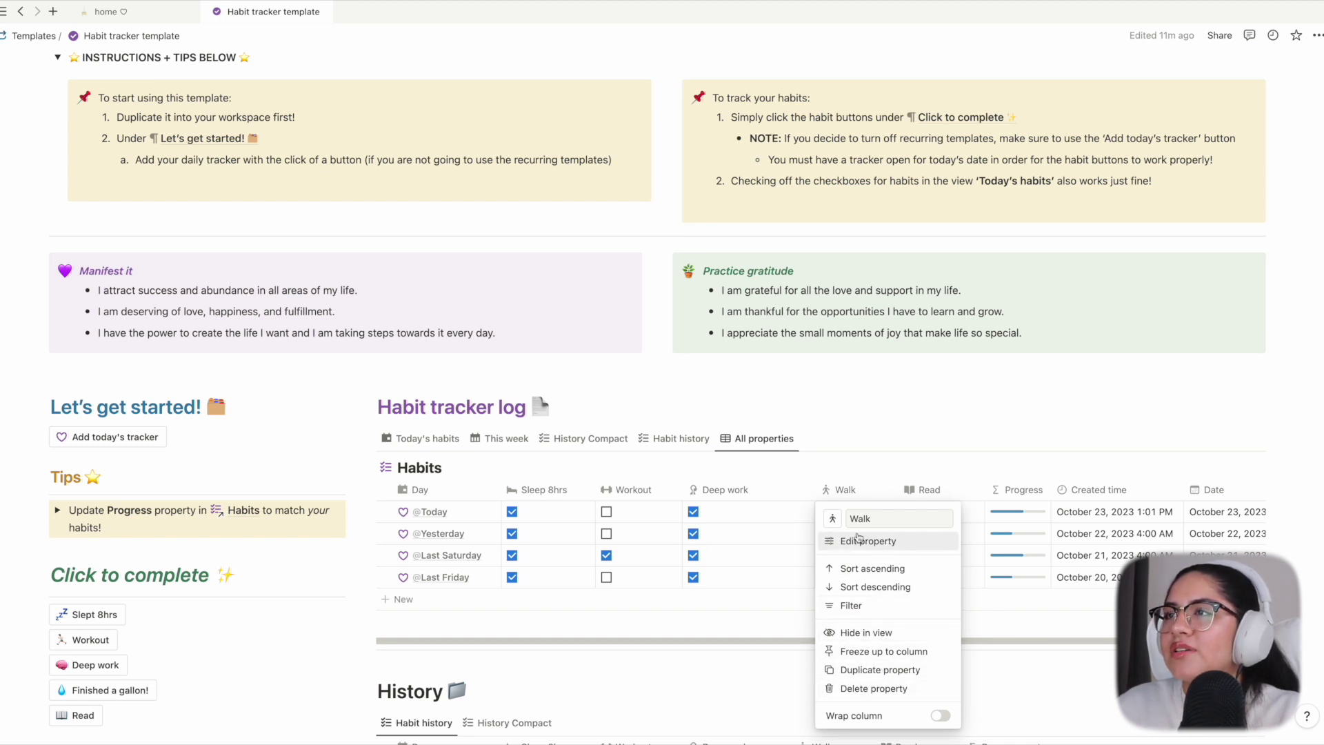
{"action": "left_click", "coordinate": [870, 476]}
Step: Open the Progress property's formula and review its Walk and Read terms
{"action": "left_click", "coordinate": [1024, 490]}
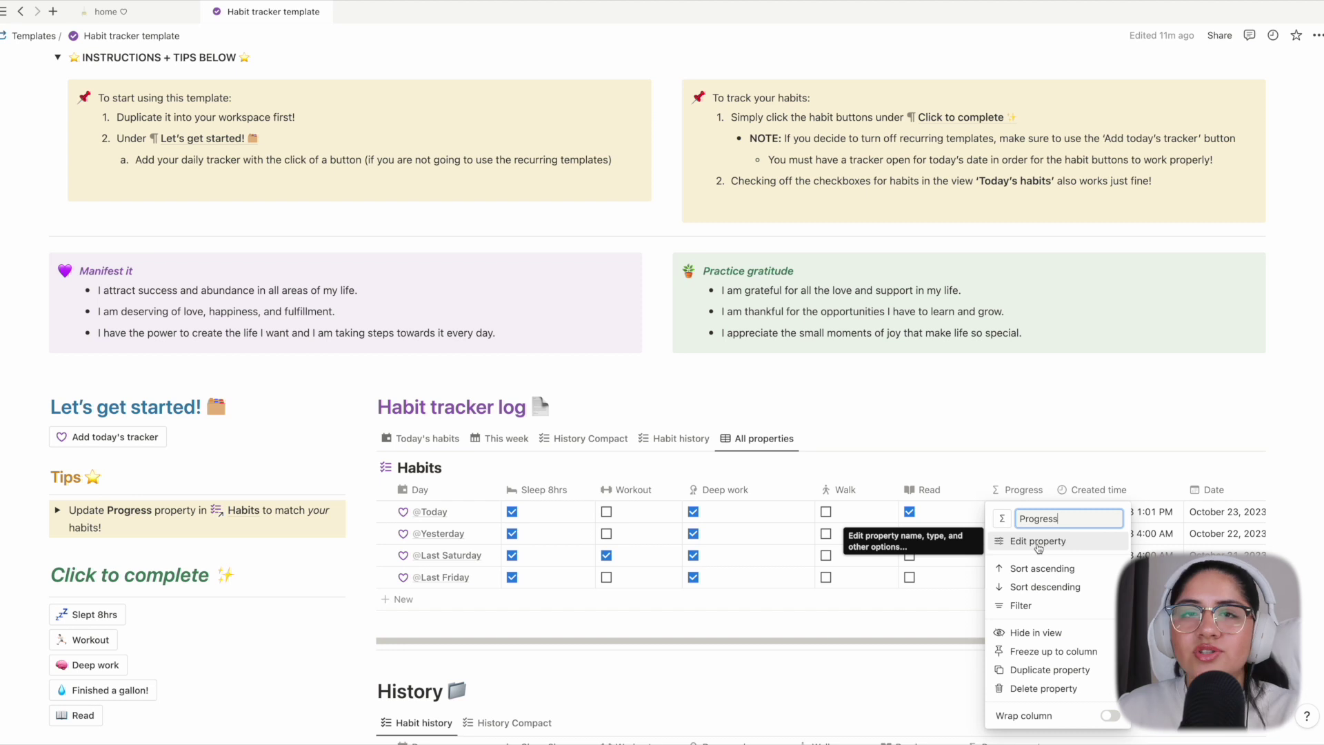
{"action": "left_click", "coordinate": [1038, 542]}
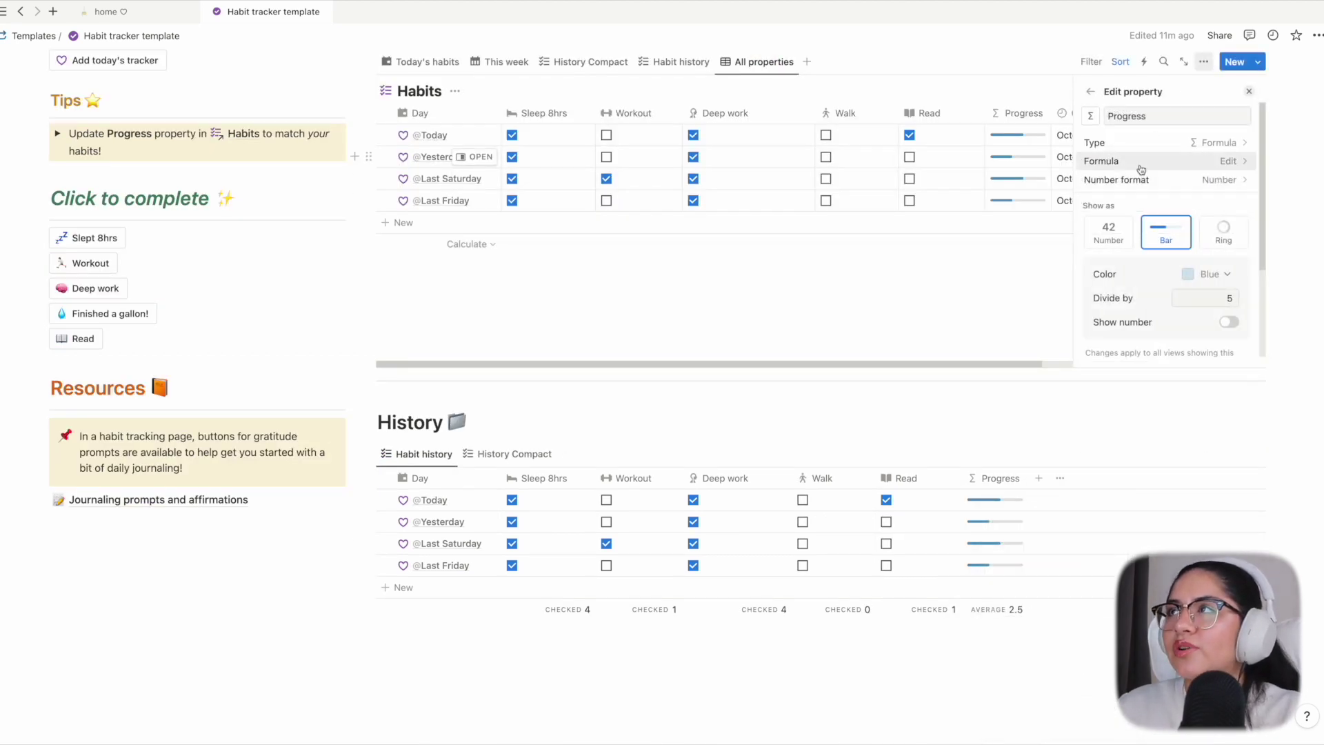
{"action": "left_click", "coordinate": [1138, 163]}
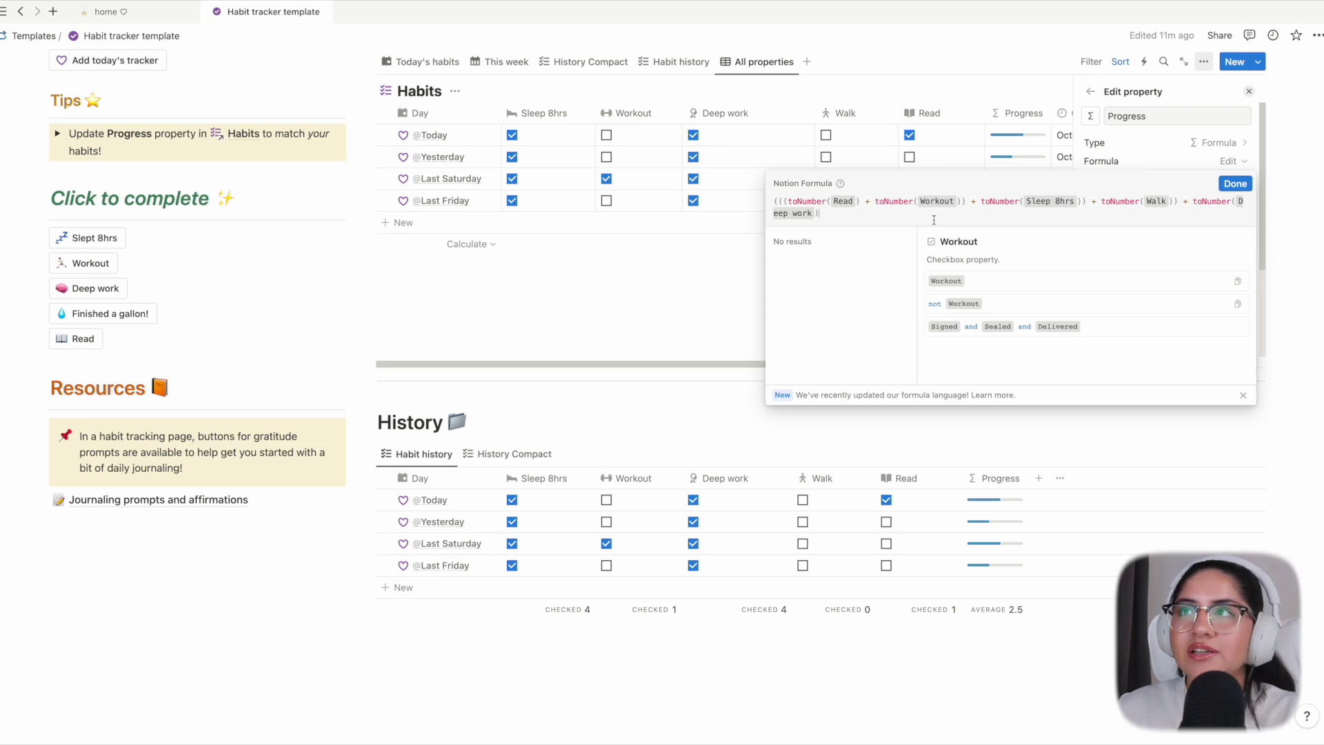
{"action": "left_click", "coordinate": [1153, 201]}
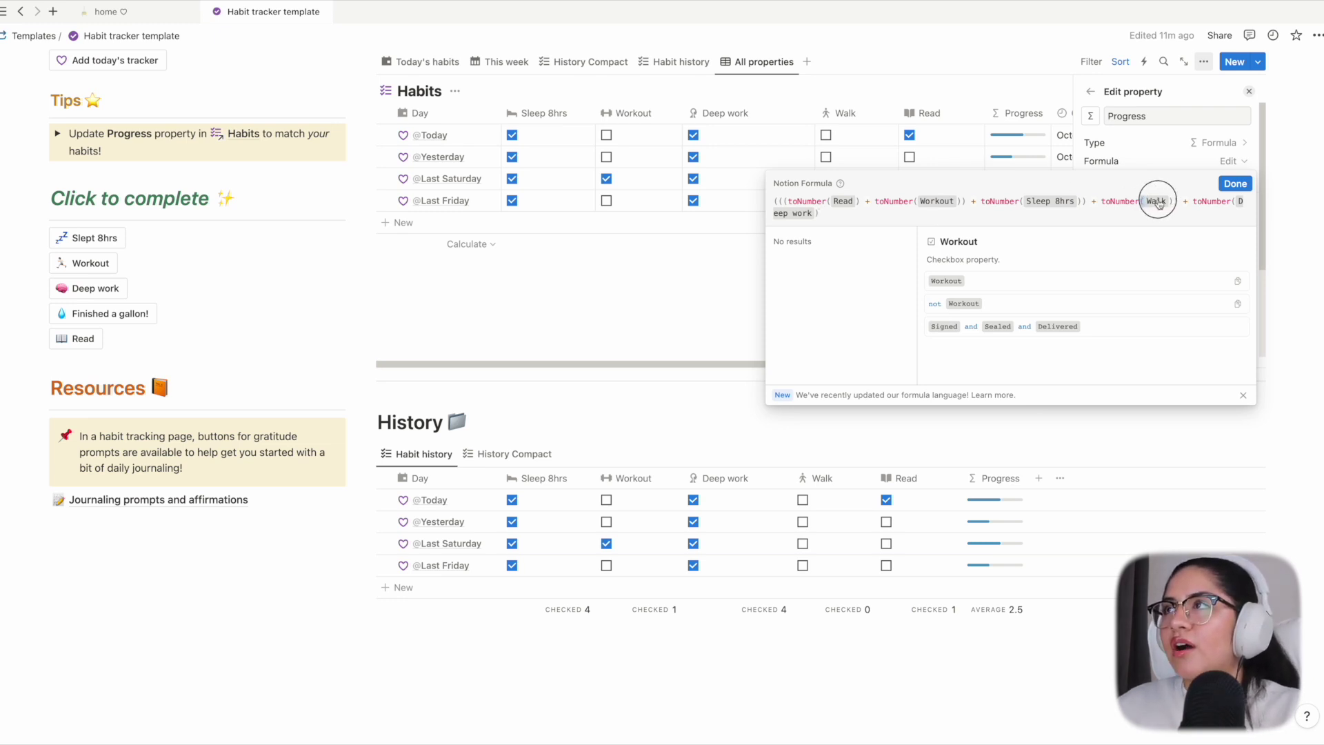
{"action": "left_click_drag", "start_coordinate": [1158, 204], "coordinate": [1178, 201]}
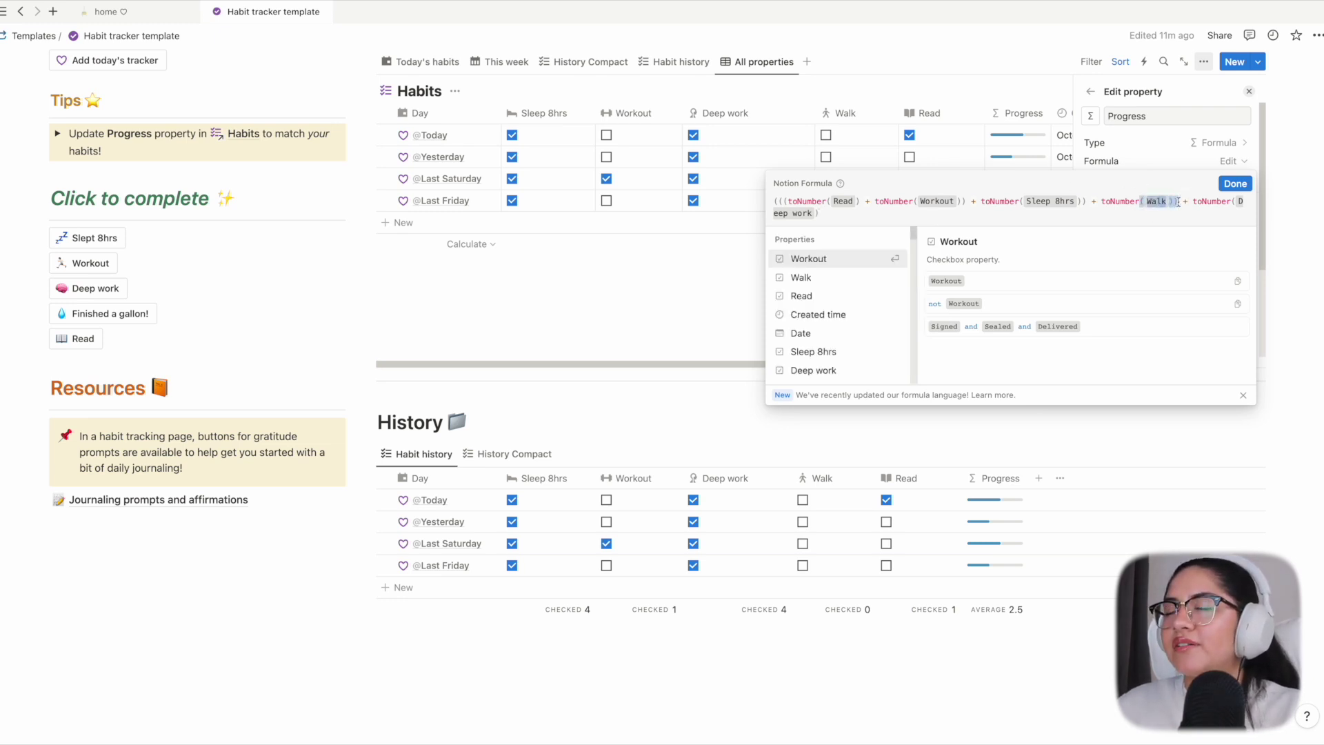
{"action": "left_click", "coordinate": [1098, 201]}
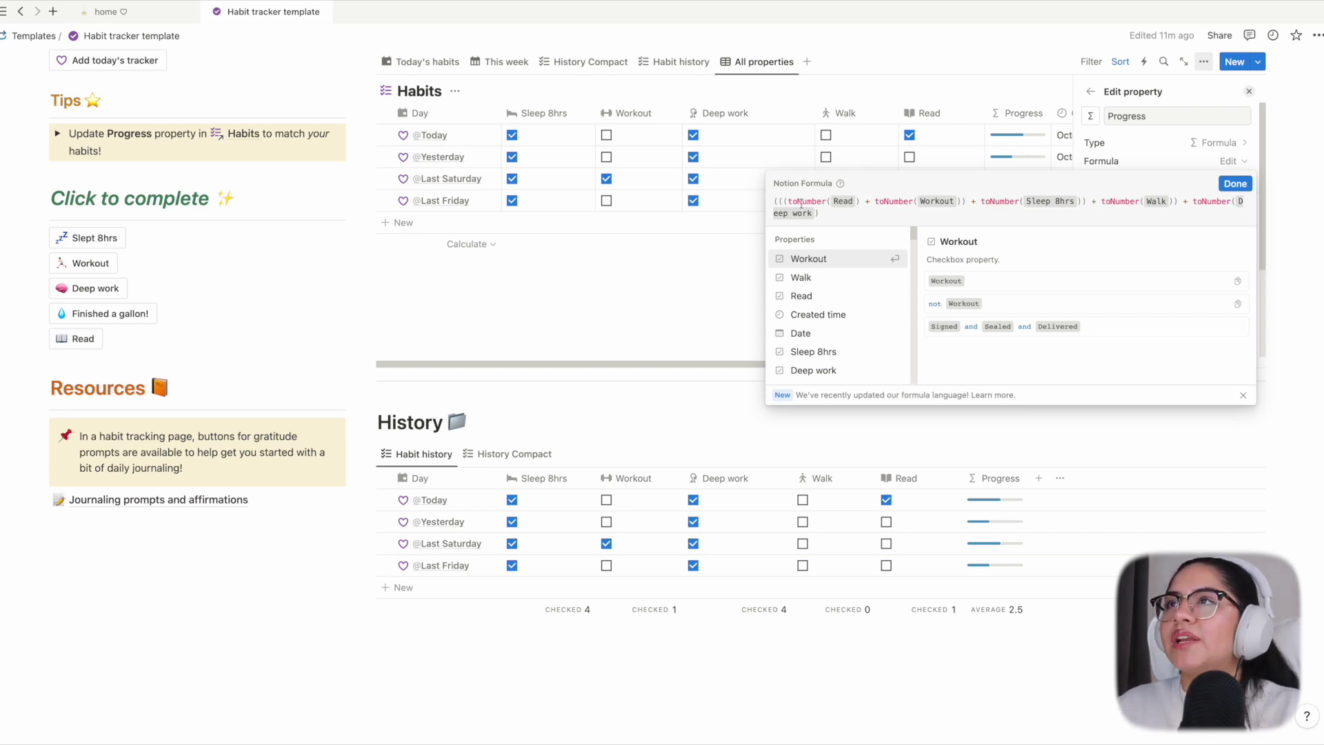
{"action": "left_click_drag", "start_coordinate": [789, 200], "coordinate": [860, 201]}
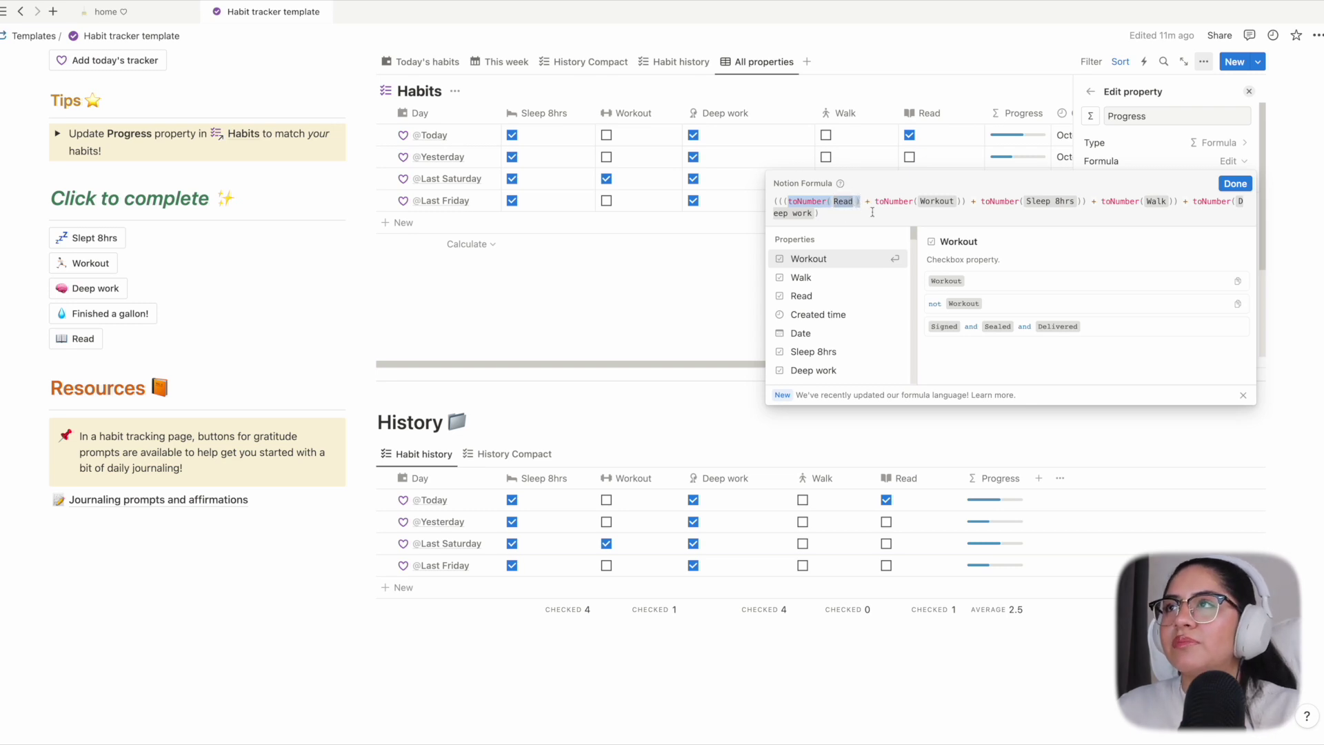
{"action": "left_click", "coordinate": [873, 212]}
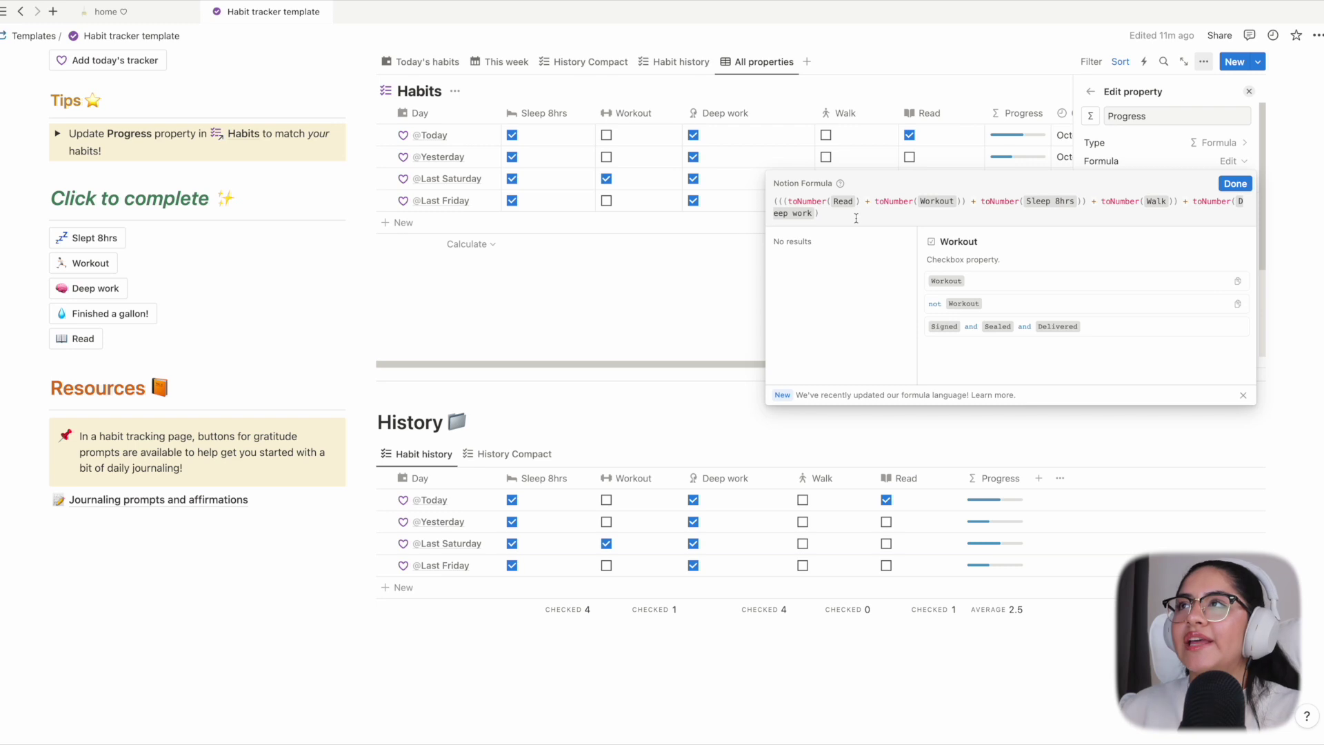
{"action": "left_click", "coordinate": [1234, 184]}
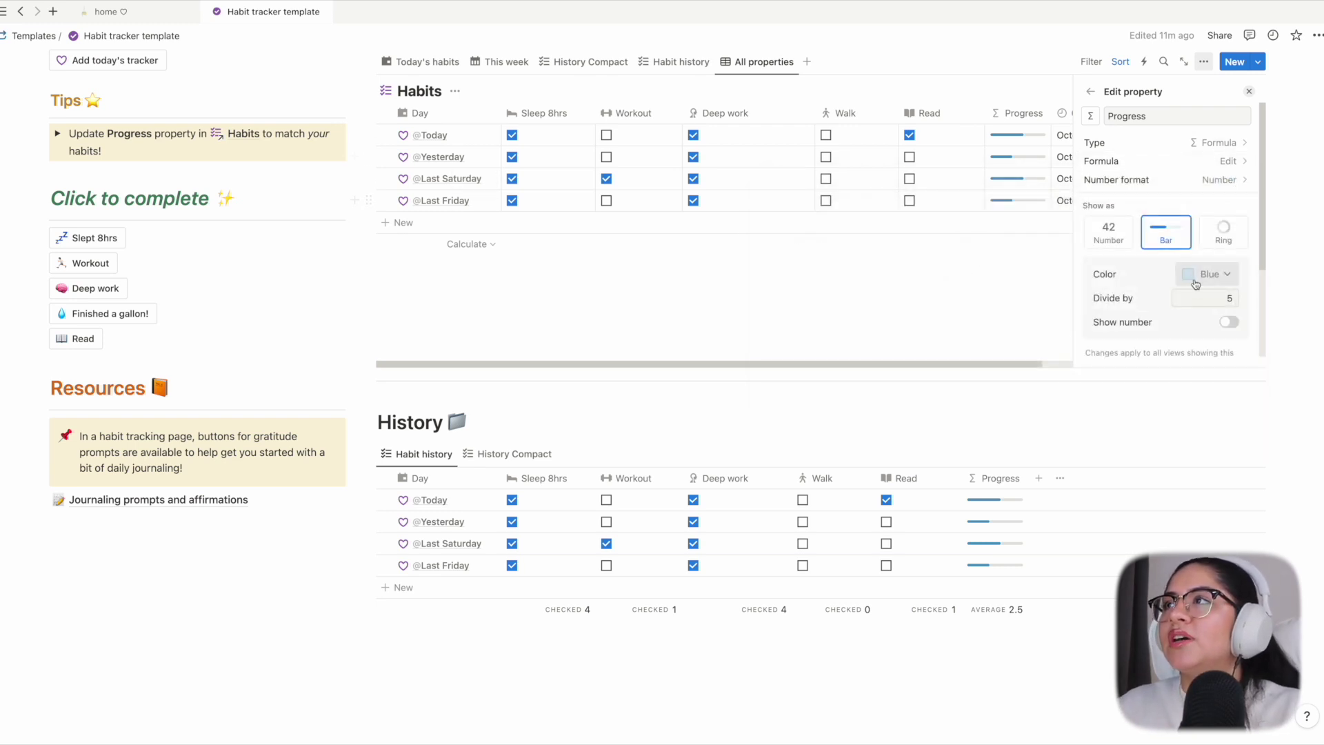
Step: Review the Progress Divide by total of 5, leaving it unchanged
{"action": "left_click", "coordinate": [1234, 298]}
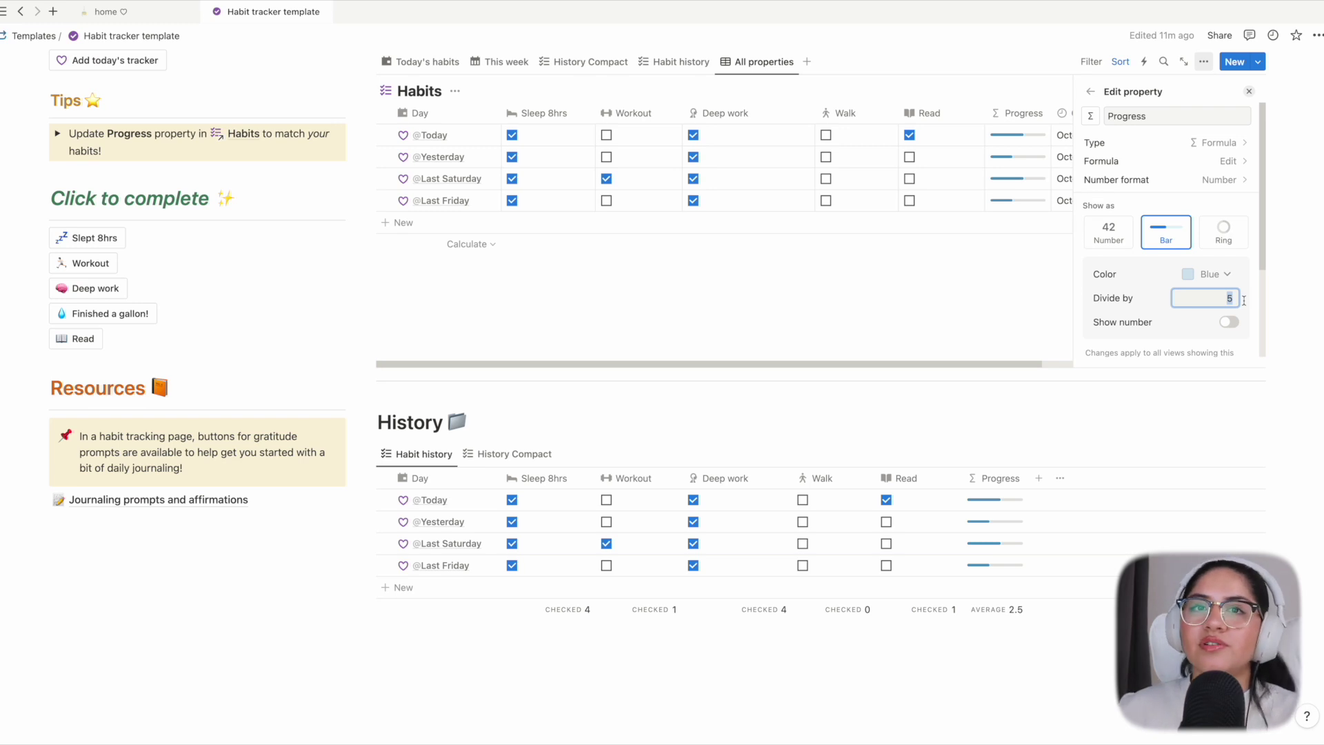
{"action": "key", "text": "Return"}
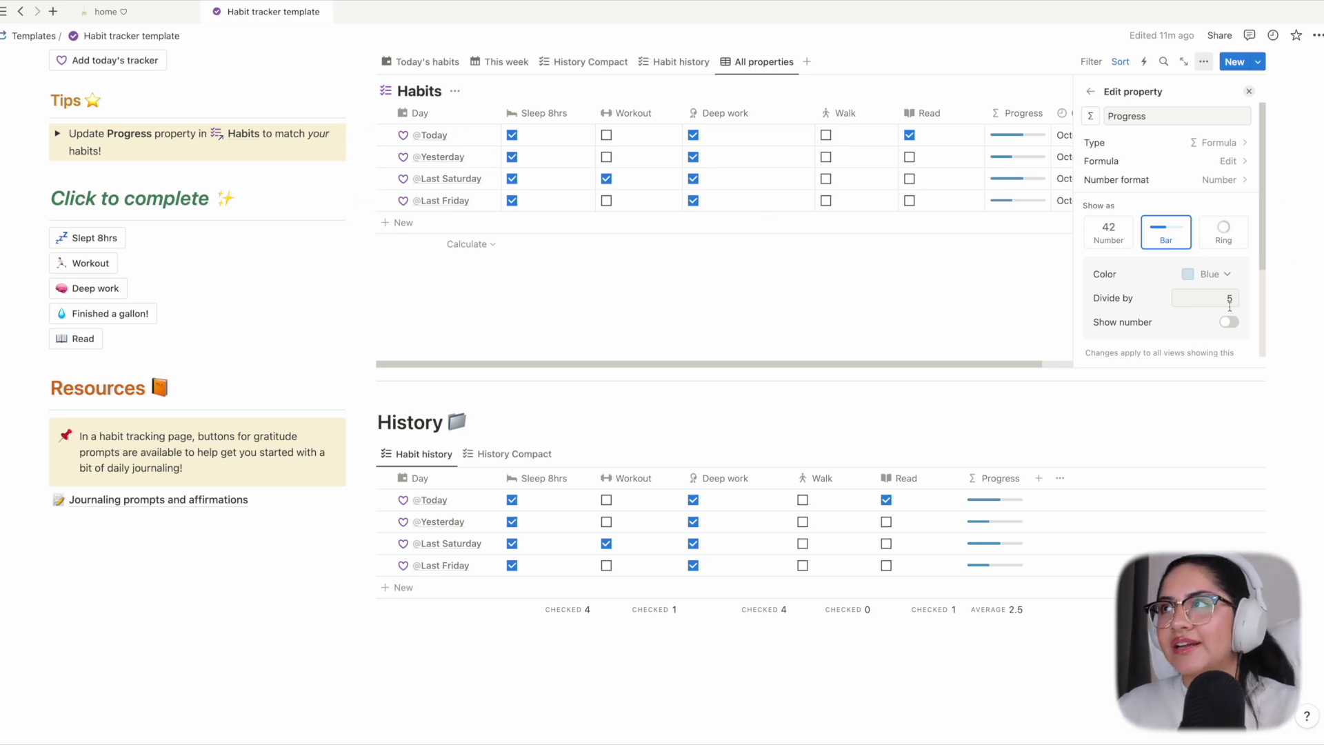
{"action": "left_click", "coordinate": [1229, 303]}
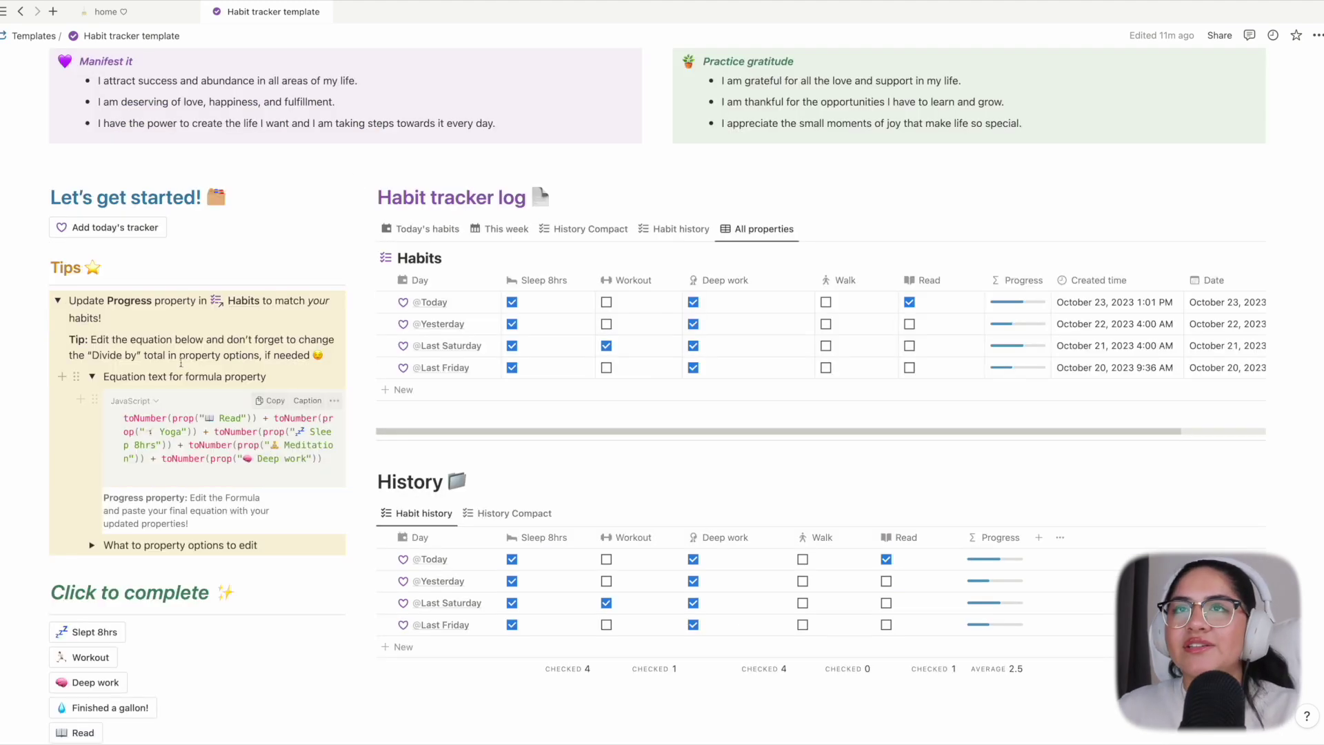
Step: Highlight the Divide by tip and equation, then set the code block to Plain Text
{"action": "left_click_drag", "start_coordinate": [92, 352], "coordinate": [255, 357]}
{"action": "left_click_drag", "start_coordinate": [123, 417], "coordinate": [308, 466]}
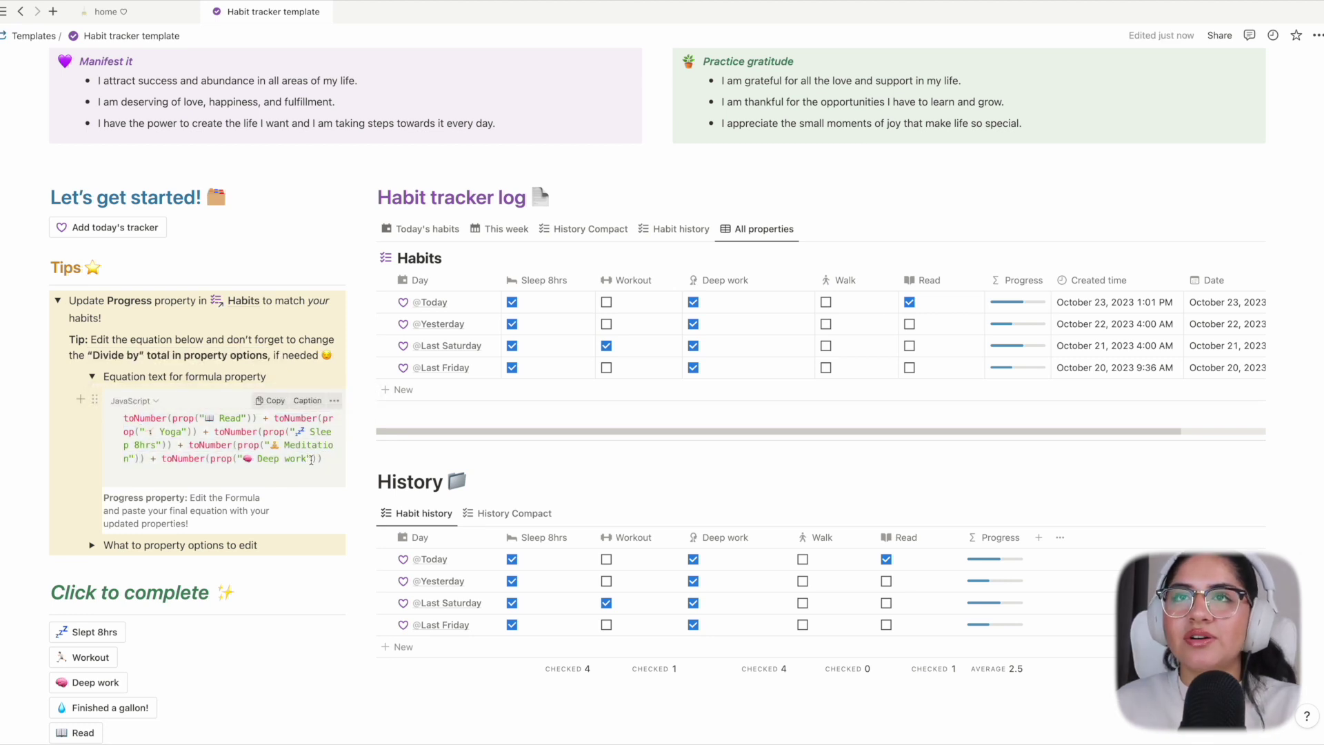
{"action": "left_click", "coordinate": [146, 403]}
{"action": "type", "text": "tex"}
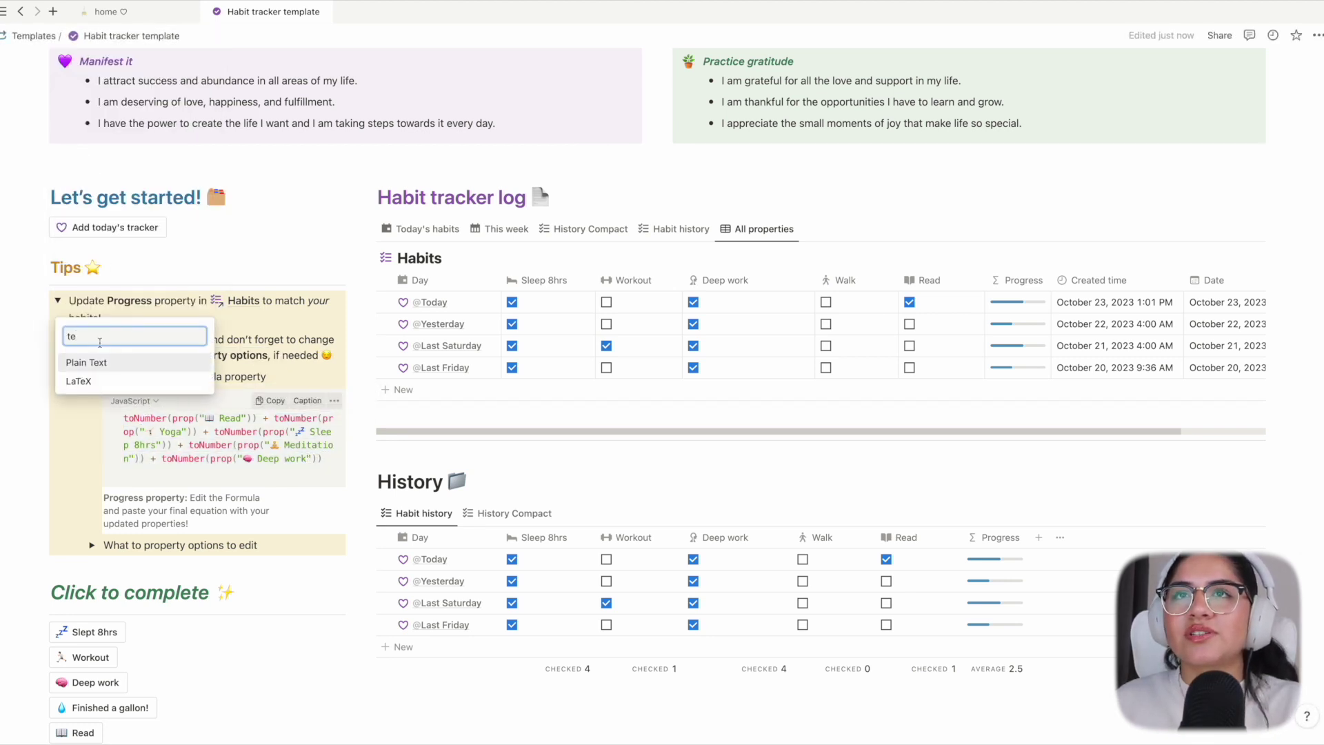
{"action": "left_click", "coordinate": [96, 365]}
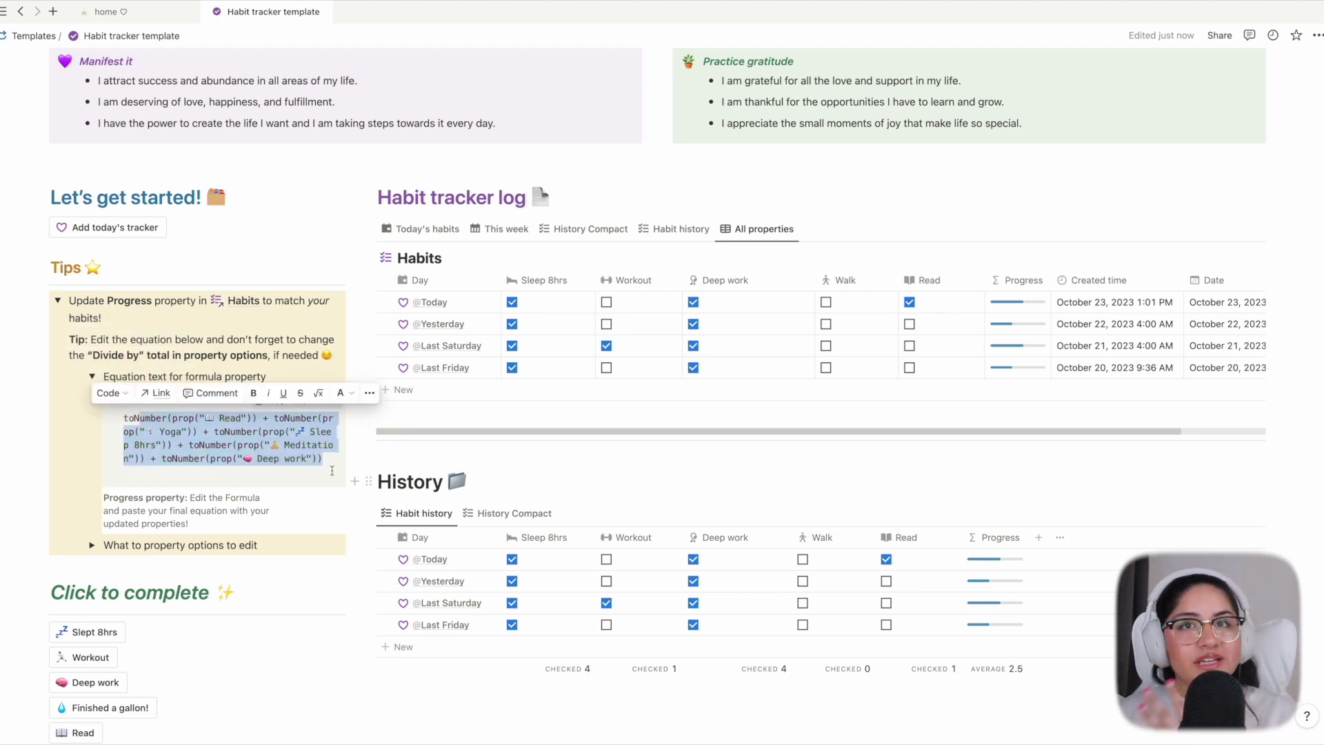
Step: Collapse the Progress tips note and go to the Journaling prompts and affirmations page
{"action": "left_click", "coordinate": [57, 300]}
{"action": "scroll", "coordinate": [138, 475], "scroll_direction": "down", "scroll_amount": 3}
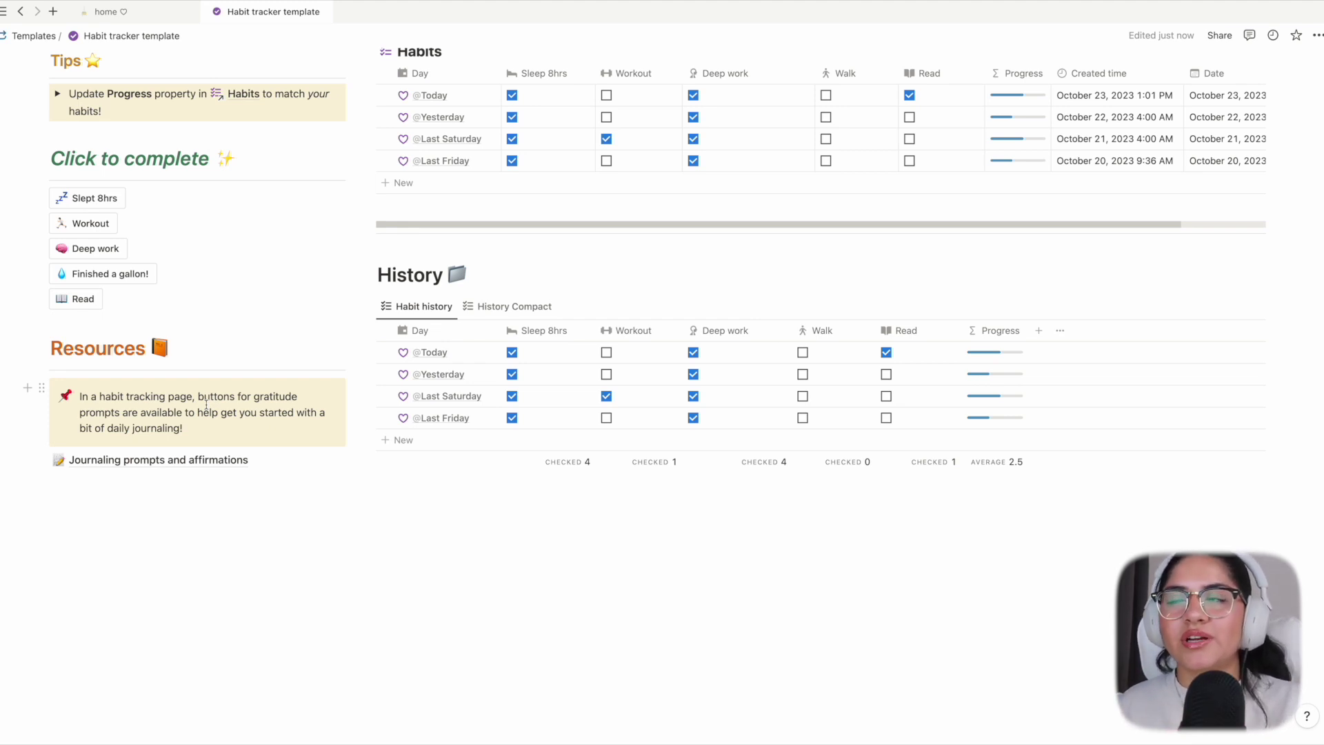
{"action": "left_click", "coordinate": [169, 461]}
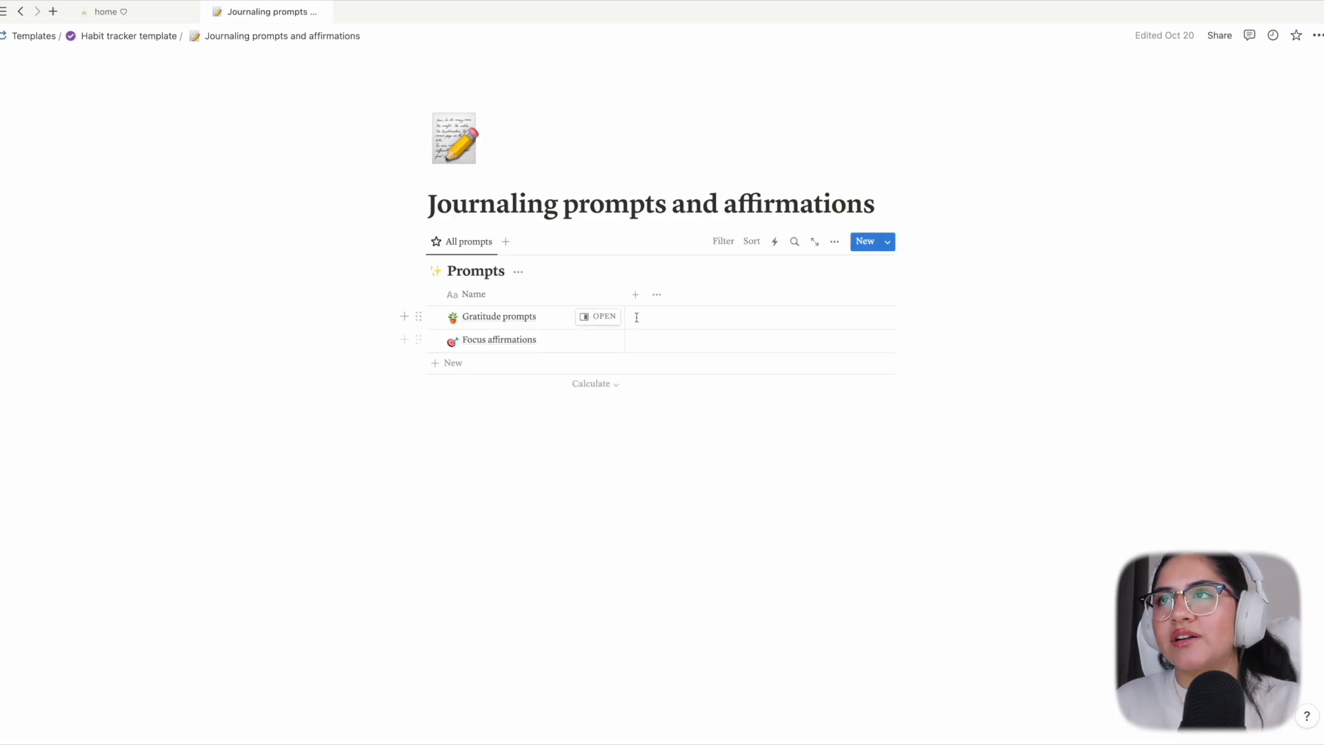
Step: Preview Focus affirmations, then return to the Habit tracker template's Today's habits board view
{"action": "left_click", "coordinate": [605, 339]}
{"action": "left_click", "coordinate": [129, 36]}
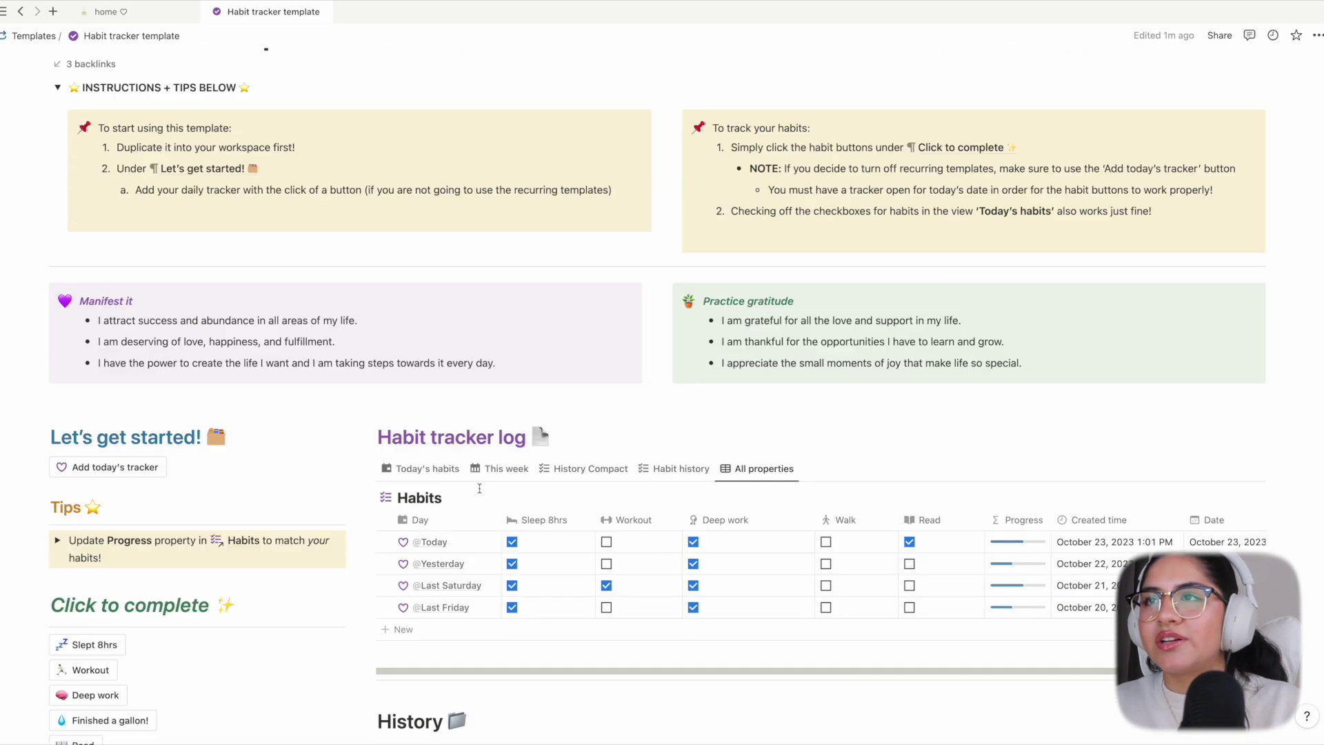
{"action": "scroll", "coordinate": [479, 488], "scroll_direction": "down", "scroll_amount": 3}
{"action": "left_click", "coordinate": [427, 468]}
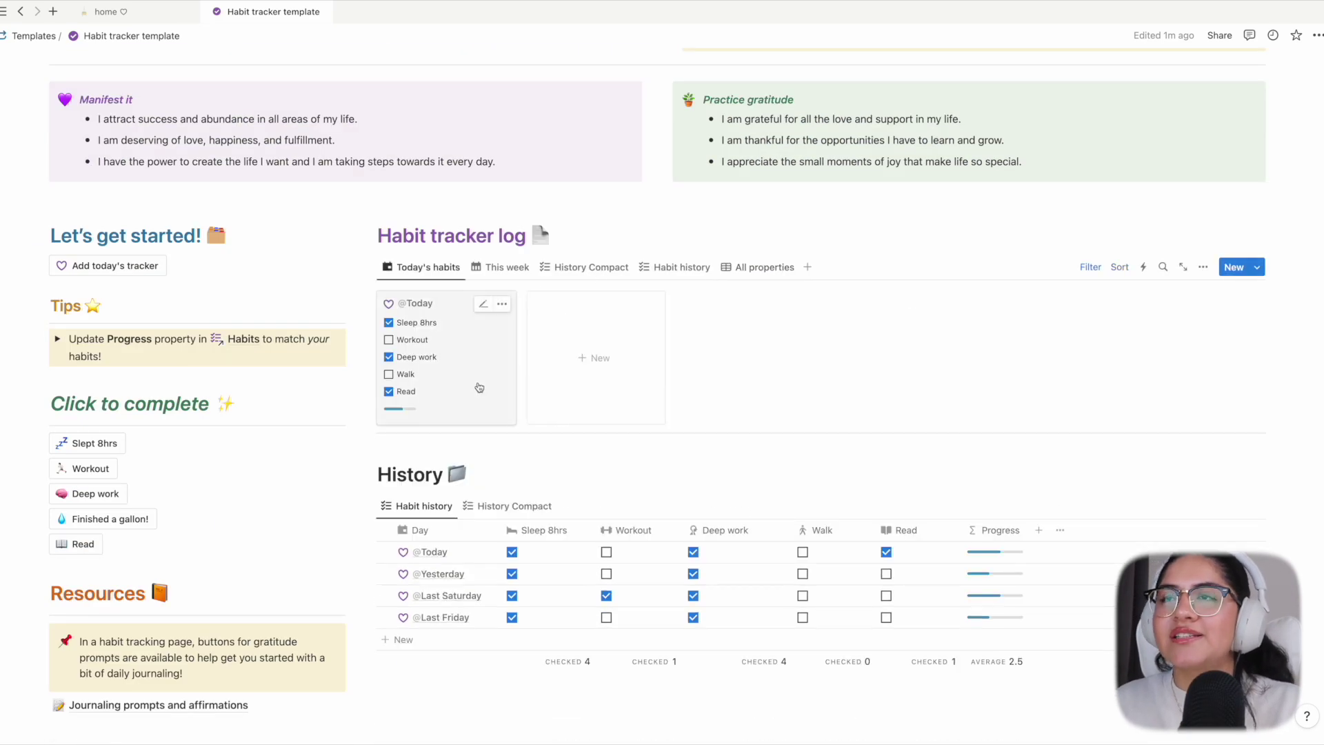
{"action": "scroll", "coordinate": [494, 392], "scroll_direction": "up", "scroll_amount": 2}
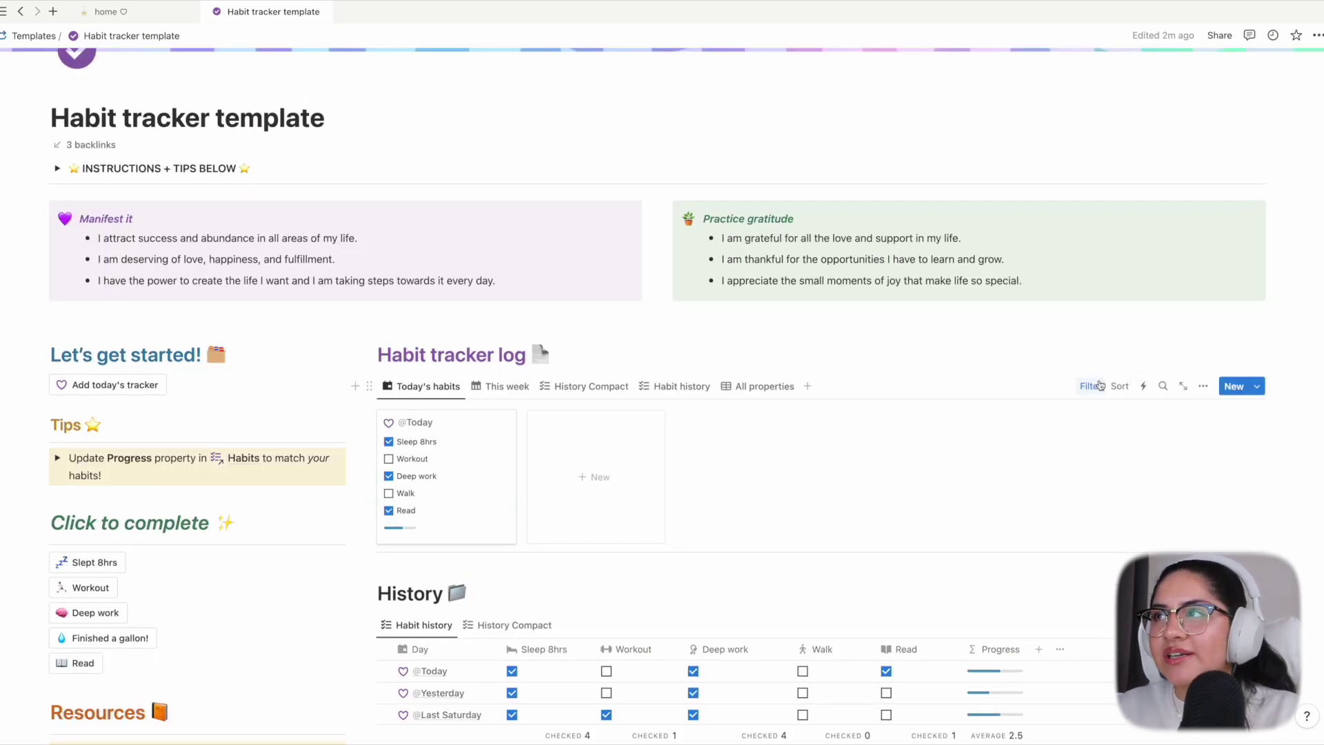
{"action": "left_click", "coordinate": [1256, 386]}
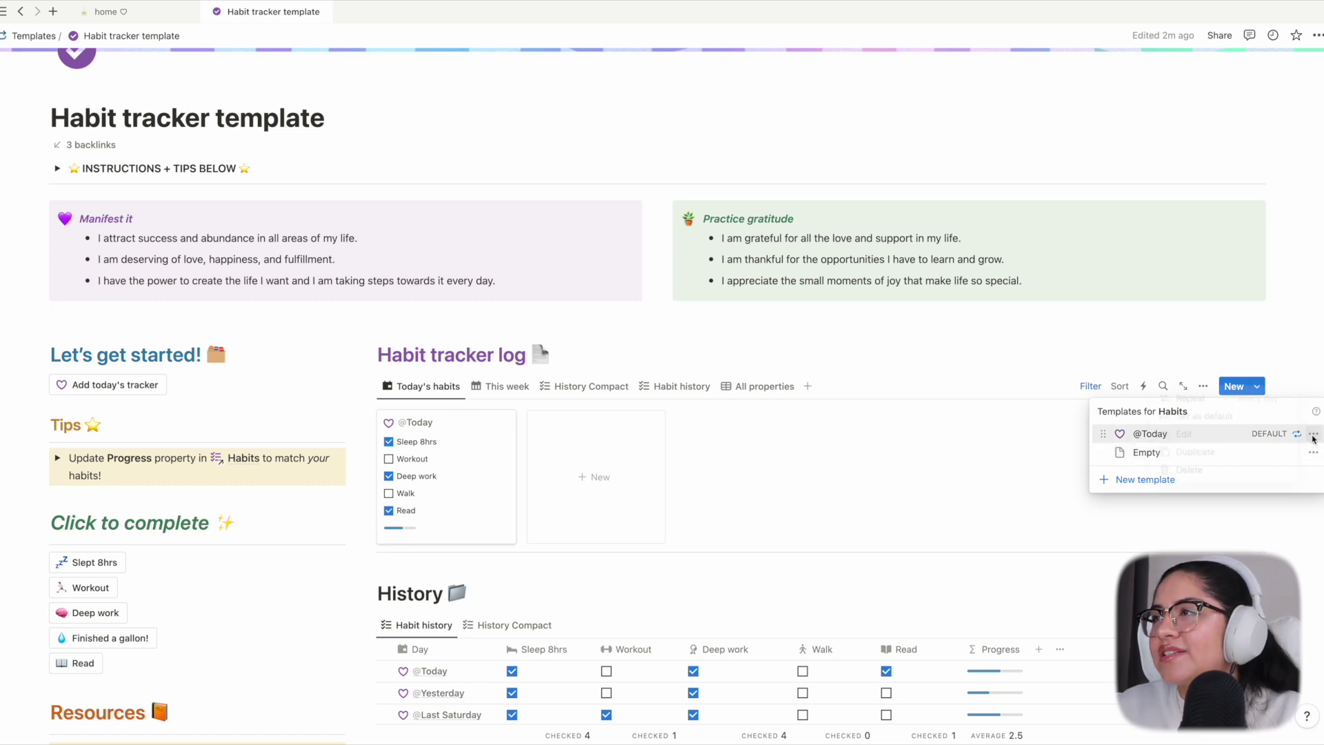
{"action": "left_click", "coordinate": [1313, 435]}
{"action": "left_click", "coordinate": [1266, 397]}
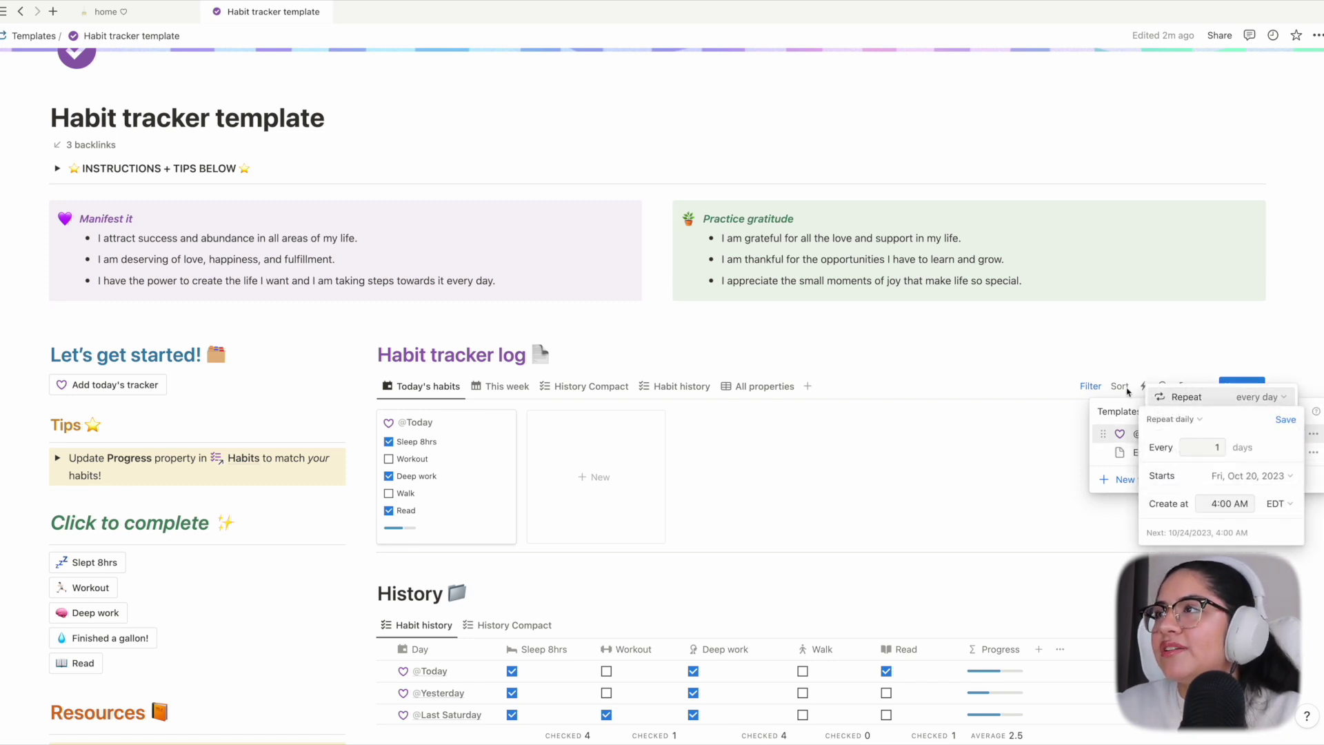
{"action": "left_click", "coordinate": [1173, 419]}
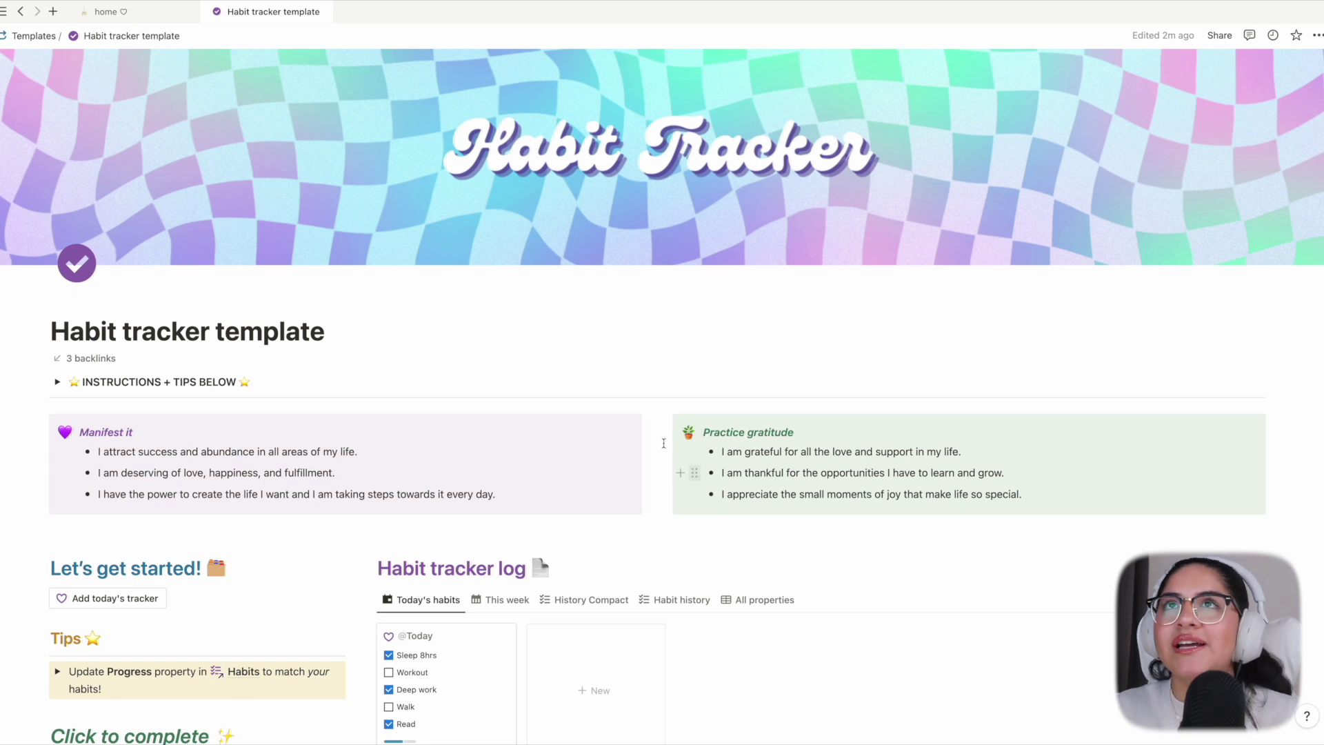
{"action": "left_click", "coordinate": [143, 20]}
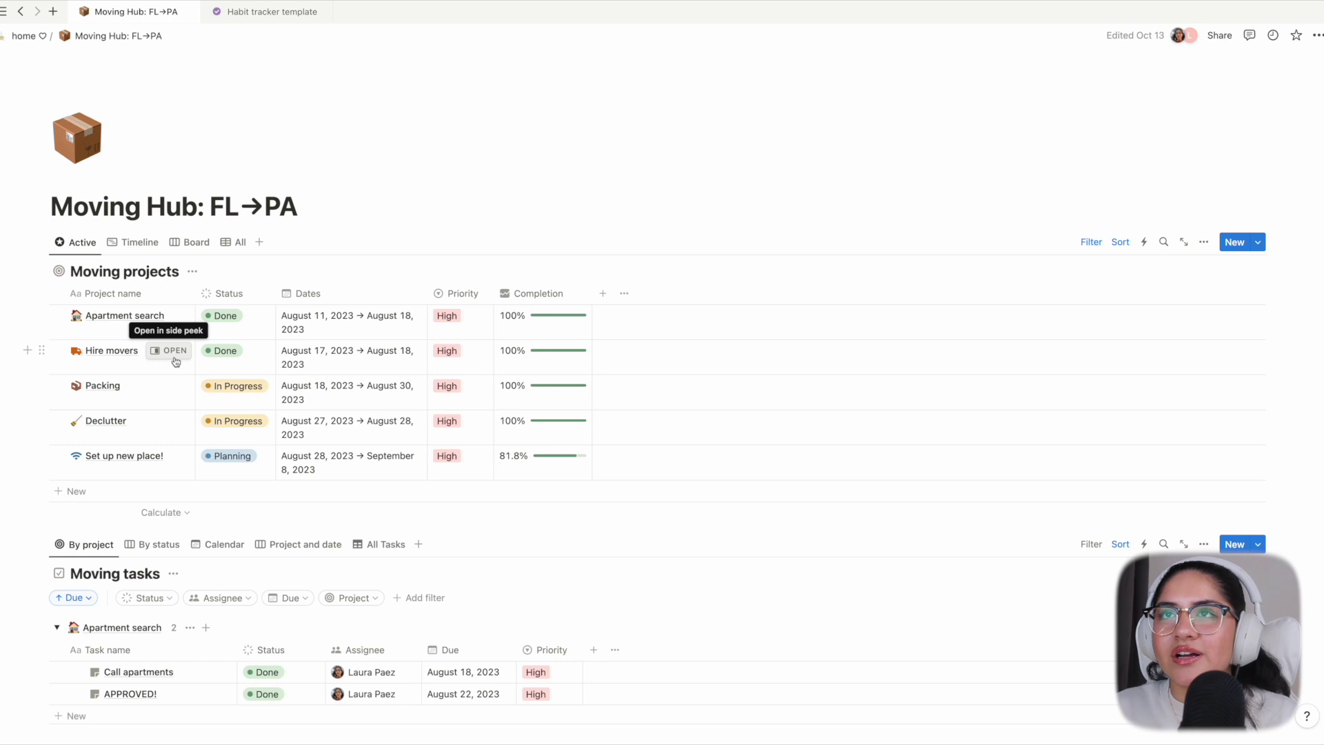
{"action": "left_click", "coordinate": [139, 242]}
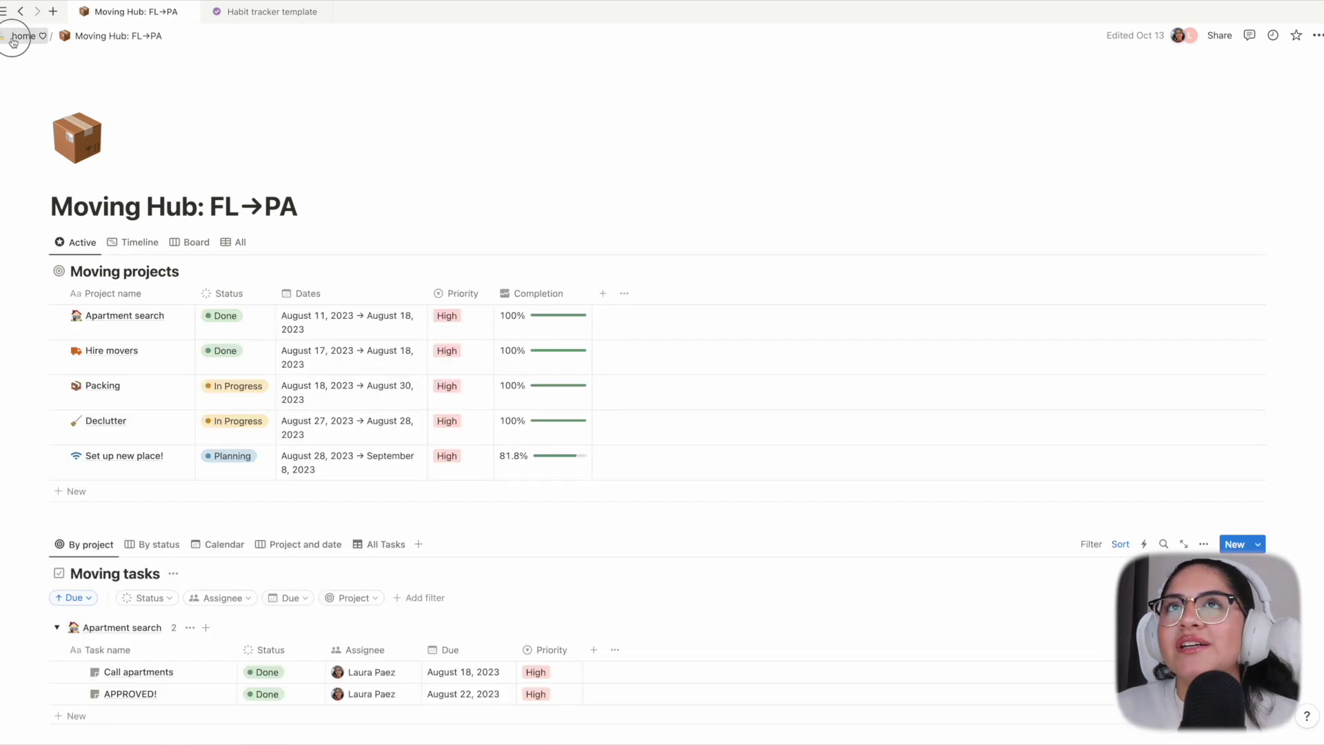
{"action": "left_click", "coordinate": [14, 40]}
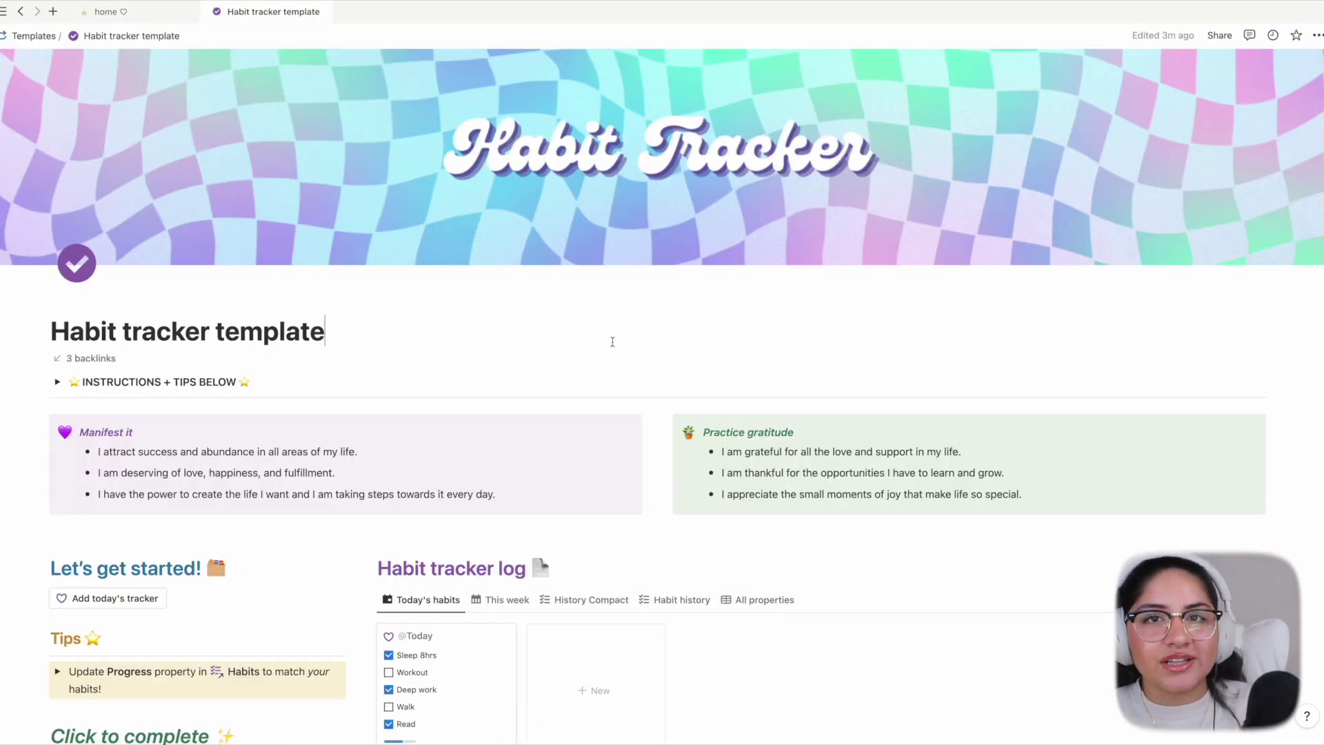